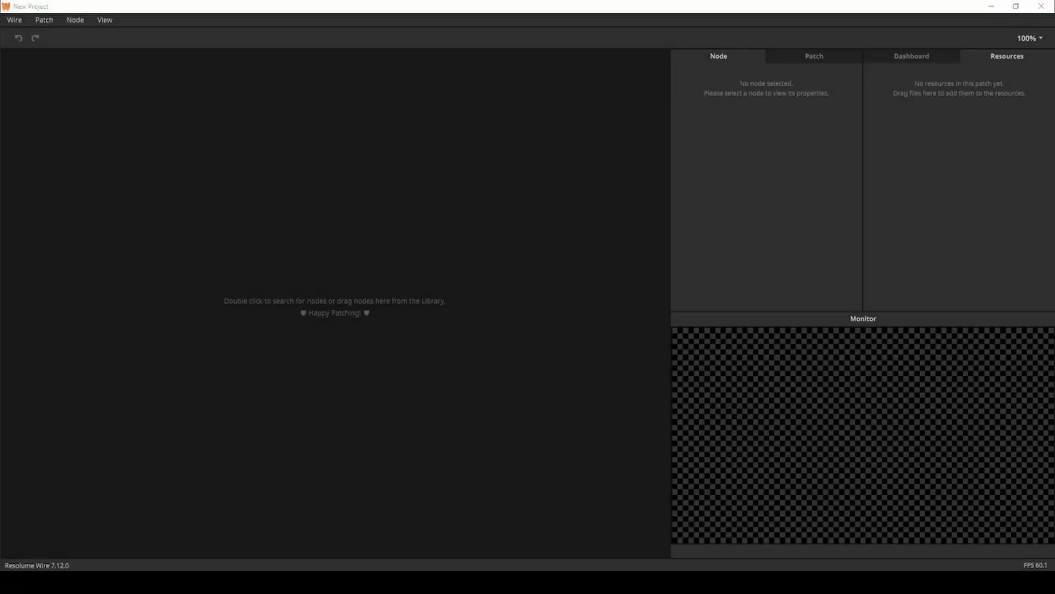
Step: Add the Reload_02.mov video from the file folder to the empty patch, reposition its node and start playback
click(454, 582)
drag(569, 269, 218, 259)
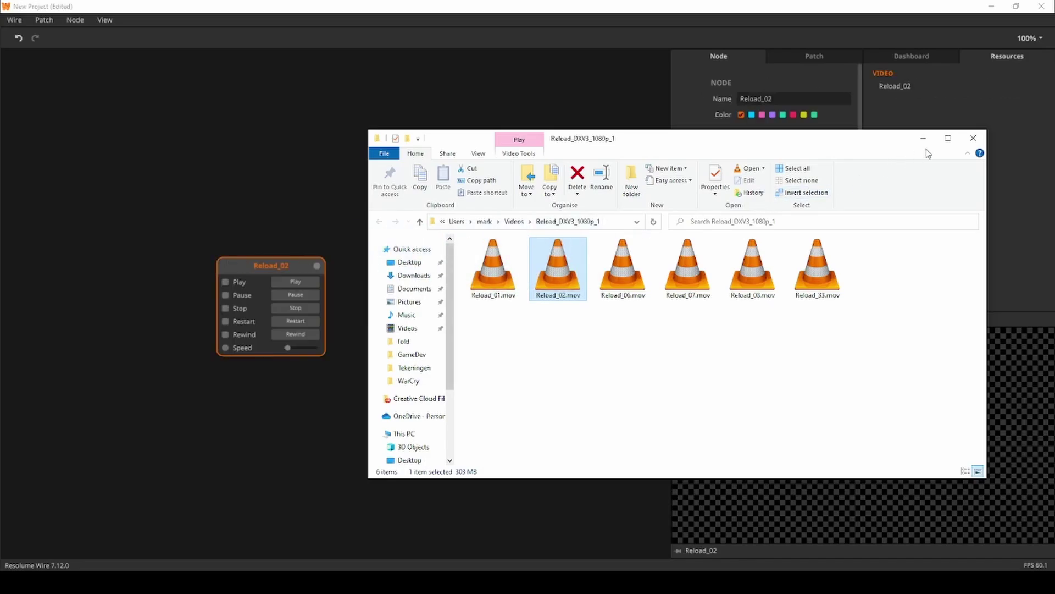
click(973, 138)
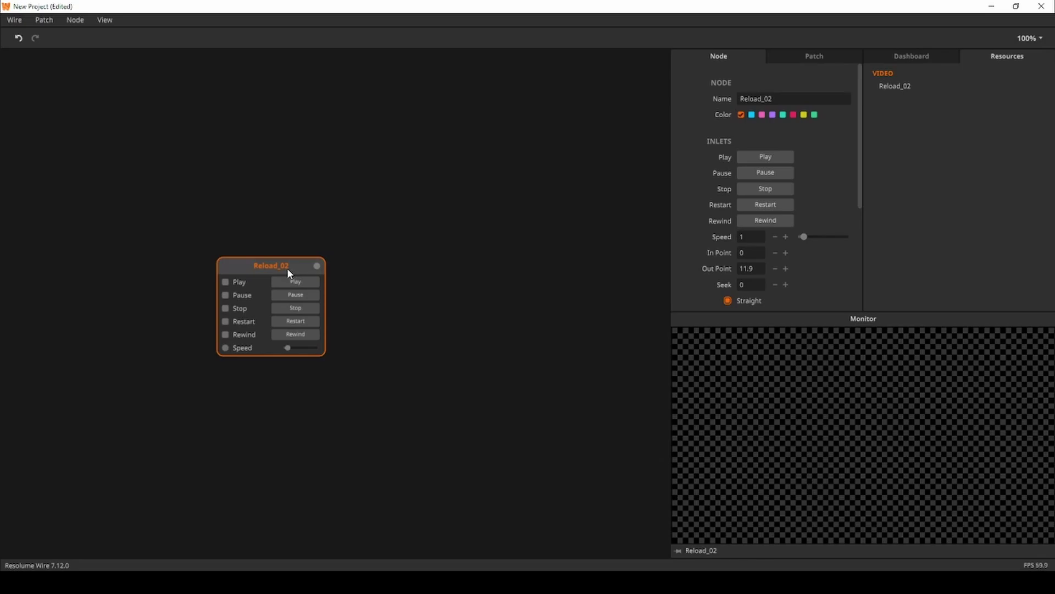
drag(287, 269, 174, 250)
click(286, 275)
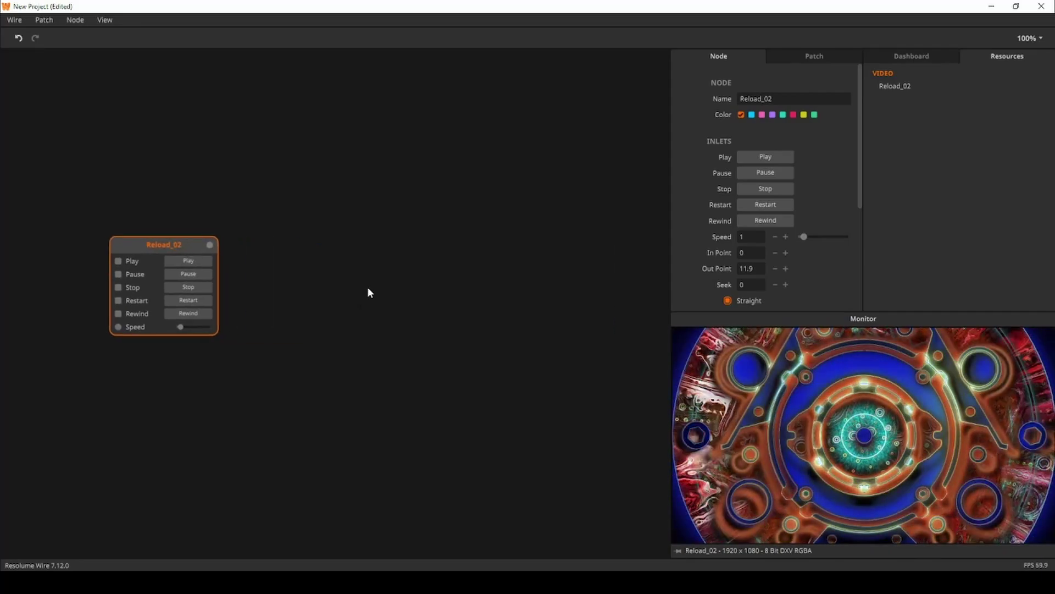
Step: Add a Colorize node to the patch beside the Reload_02 node
double_click(368, 287)
text(color)
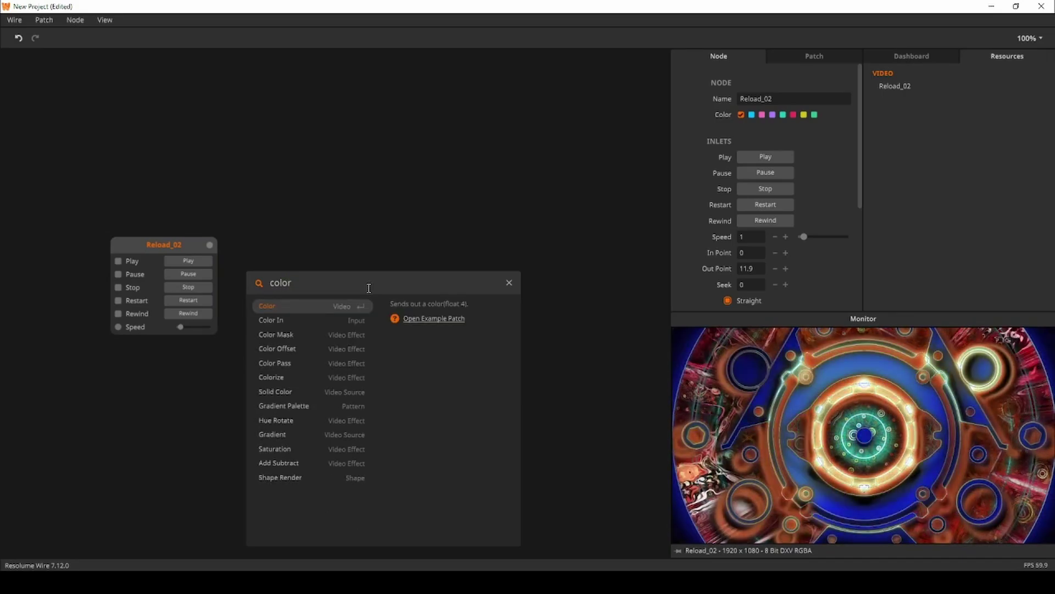
text(iz)
click(295, 306)
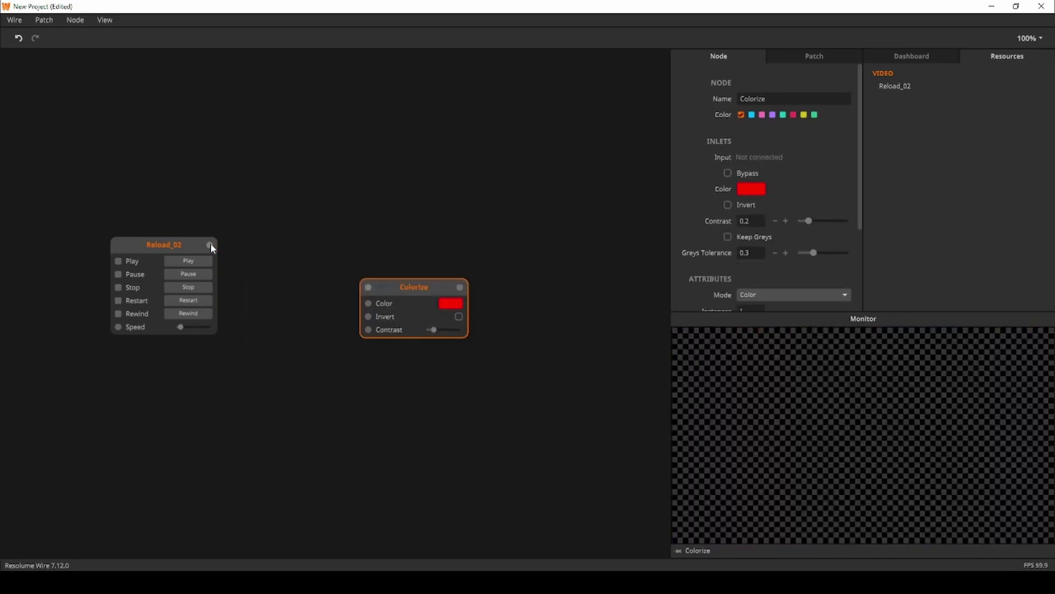
Step: Connect Reload_02's output to the Colorize node's input and set the Colorize color to light green
drag(210, 244, 316, 256)
click(363, 269)
drag(454, 324, 489, 329)
click(401, 427)
drag(334, 262, 353, 253)
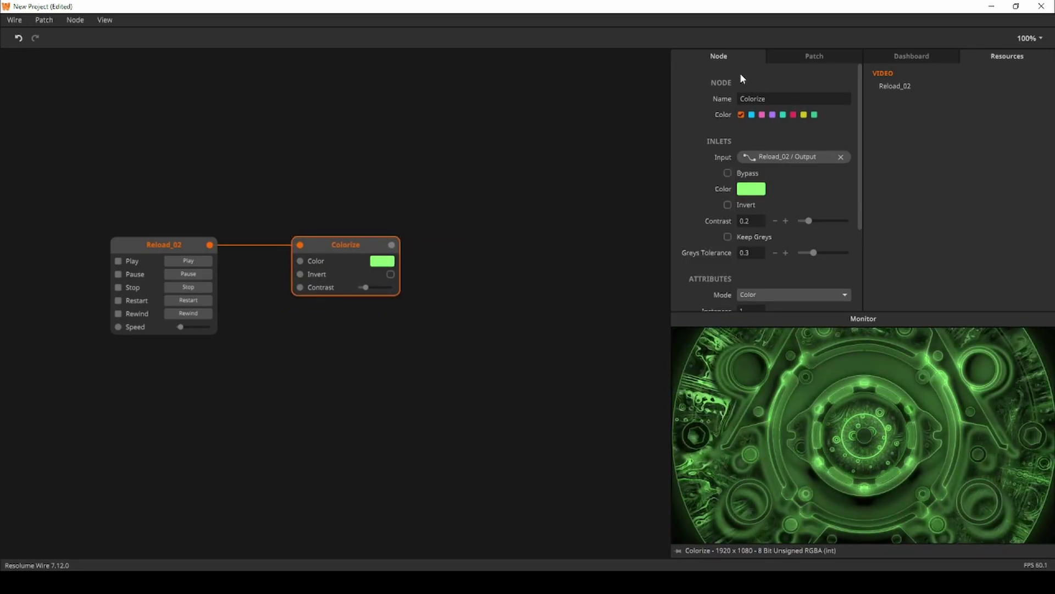
Step: Switch the Colorize node's mode from Color to Palette and move the node farther from Reload_02
scroll(770, 223, down, 3)
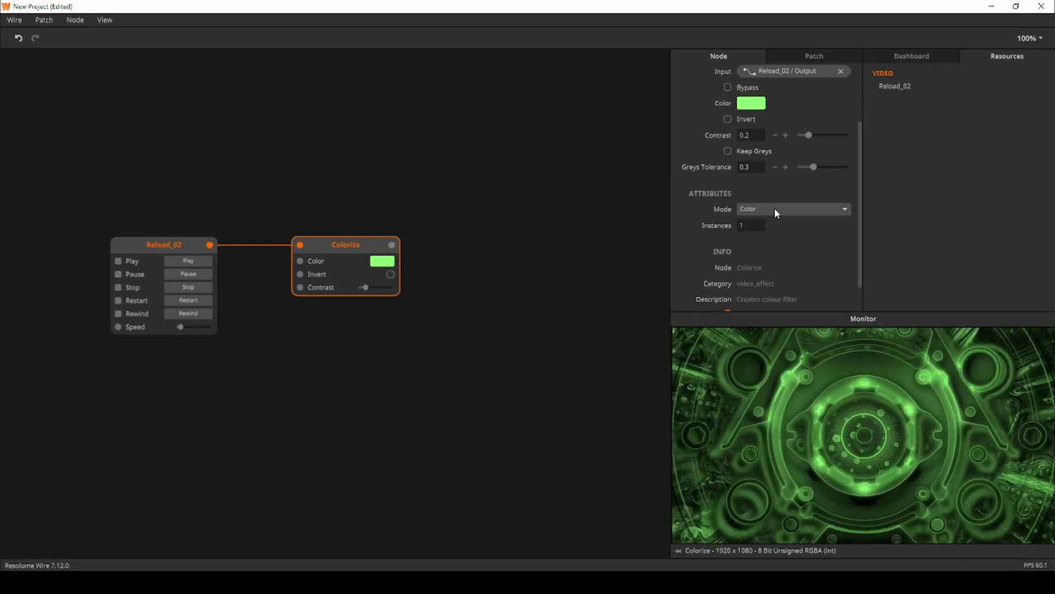
click(770, 209)
click(772, 239)
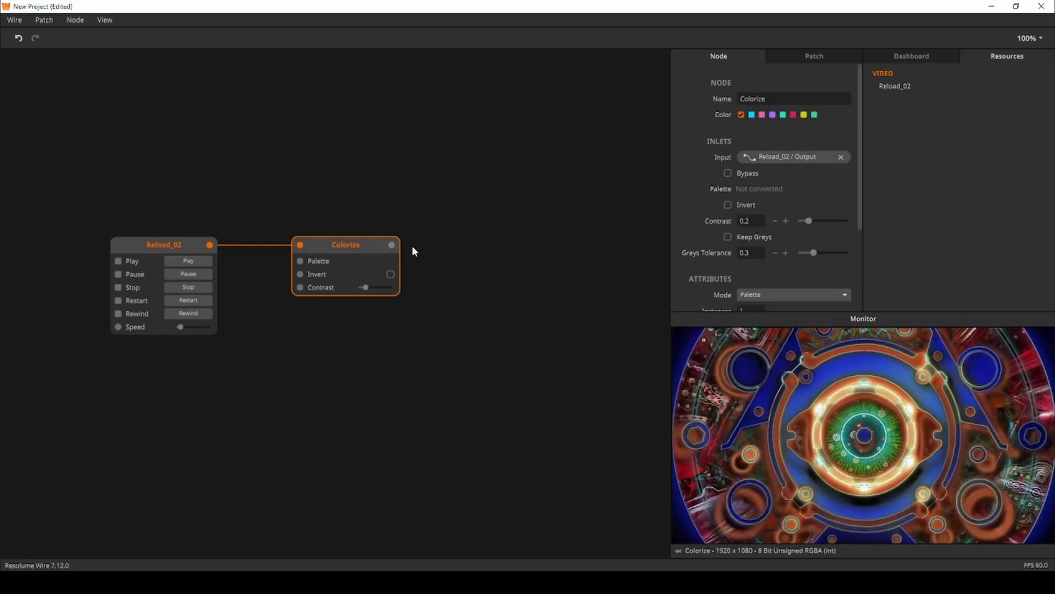
click(790, 295)
click(759, 308)
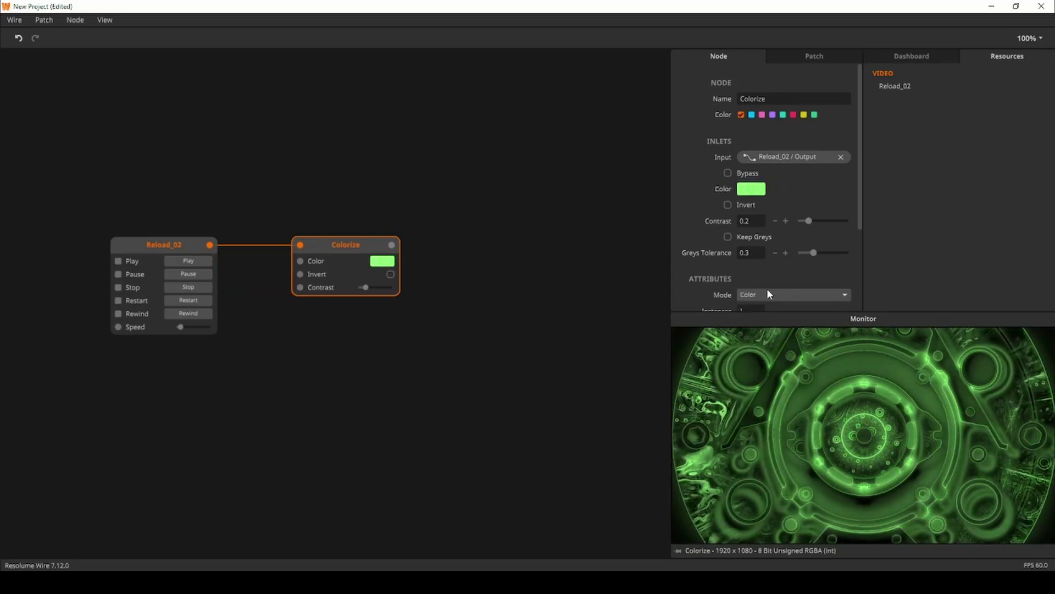
click(767, 295)
click(759, 317)
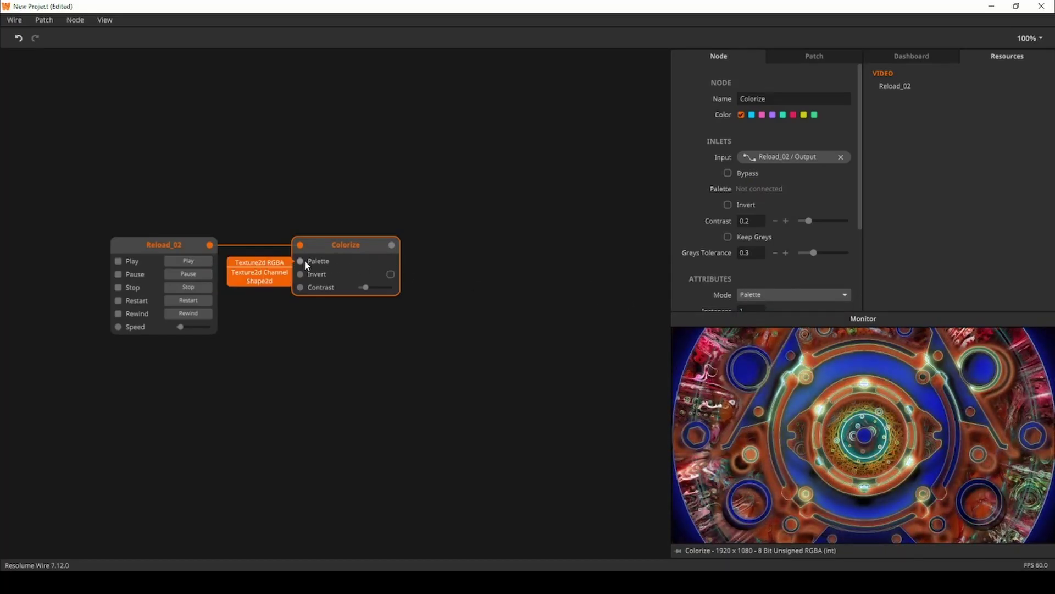
drag(334, 254, 379, 257)
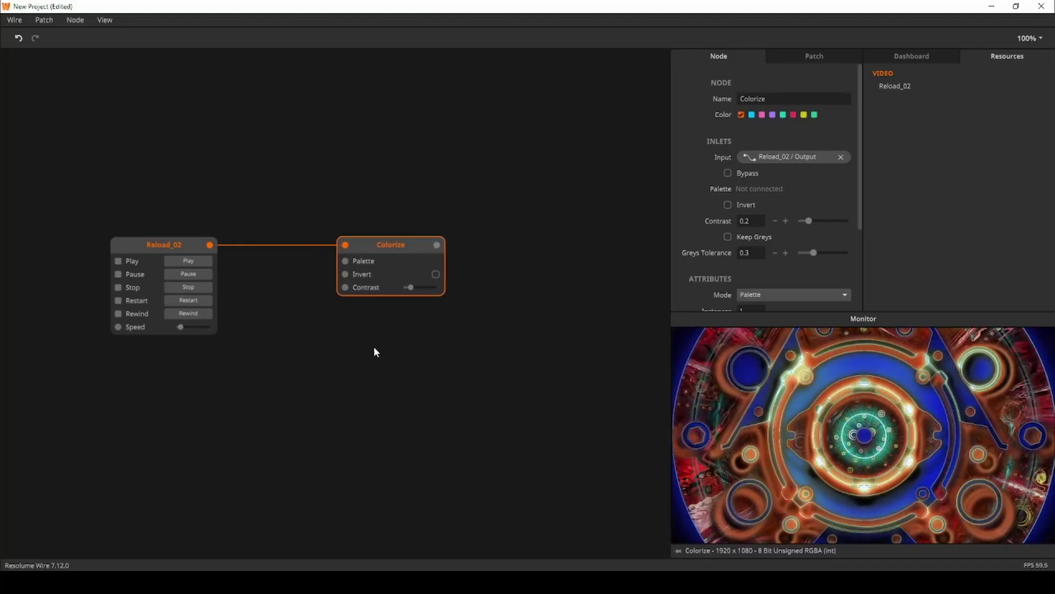
Step: Add a Gradient Palette node and place it directly below the Reload_02 node
drag(293, 391, 318, 377)
double_click(267, 404)
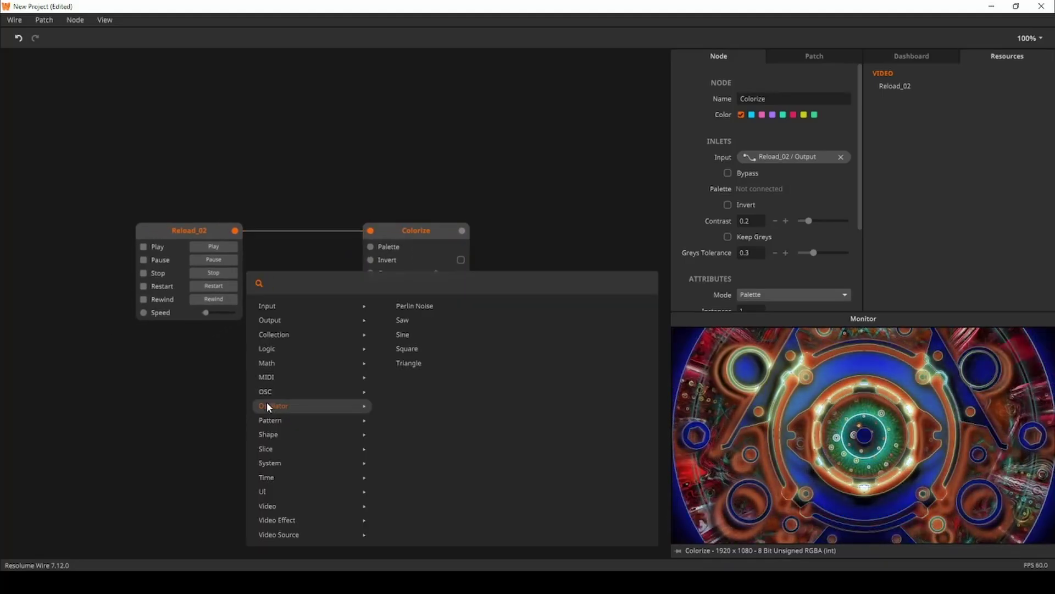
text(gradi)
key(Down)
key(Return)
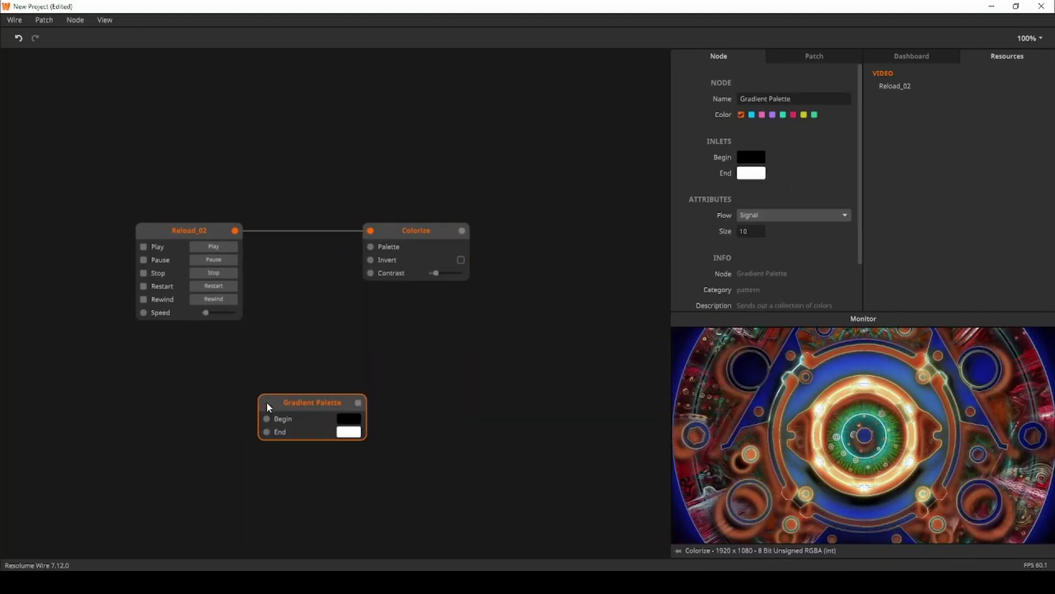
drag(266, 401, 167, 359)
Step: Set the Gradient Palette's Begin color to red and its End color to teal
mouse_move(235, 364)
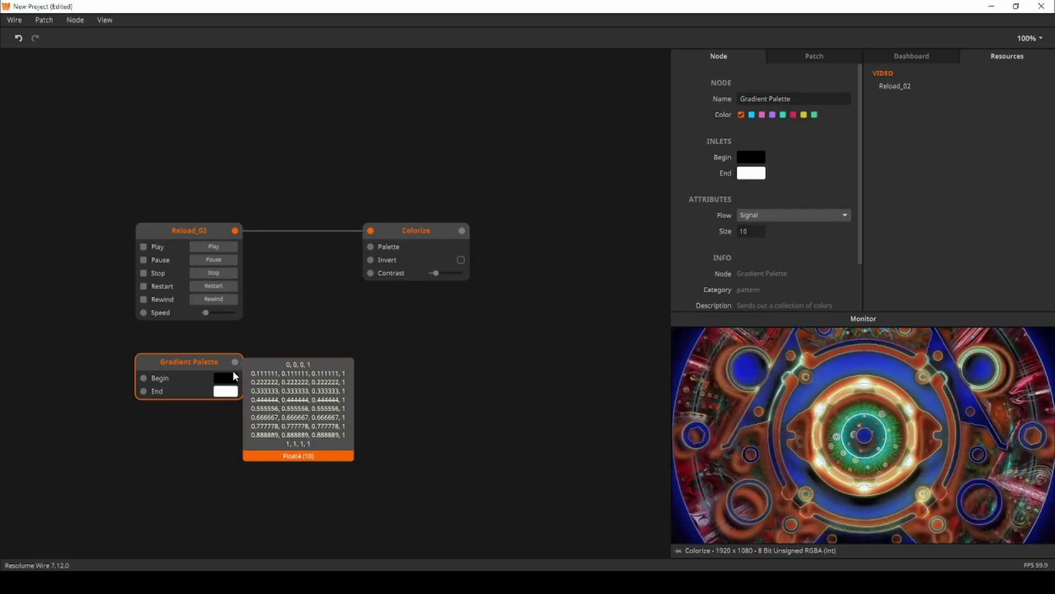
click(232, 377)
drag(279, 440, 263, 451)
click(229, 395)
drag(367, 469, 422, 469)
click(234, 421)
mouse_move(231, 367)
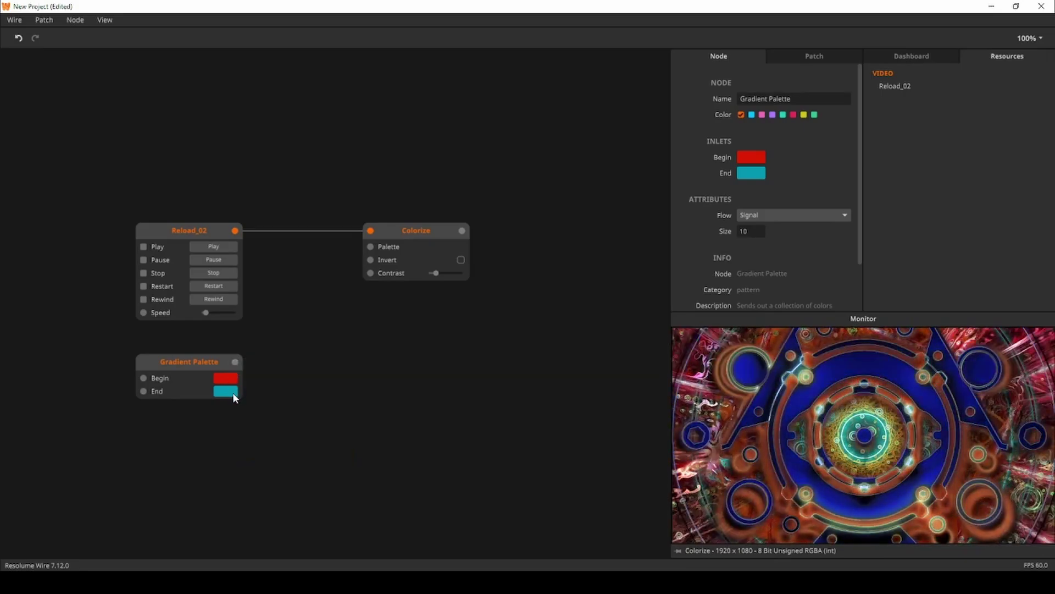
drag(236, 362, 312, 354)
click(299, 280)
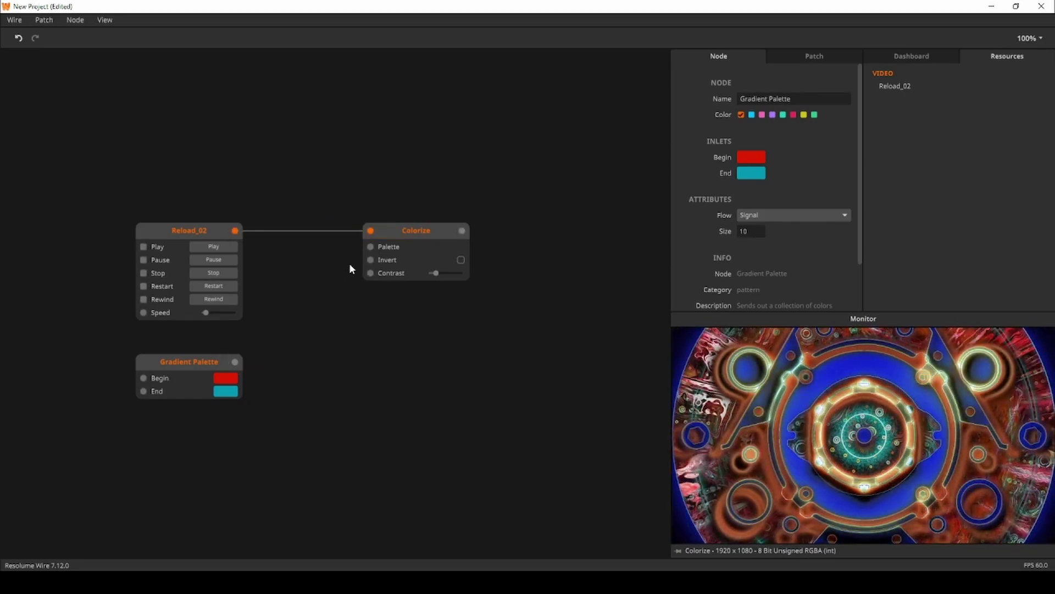
Step: Add a Texture node next to the Gradient Palette and connect the palette's output to its input
mouse_move(370, 253)
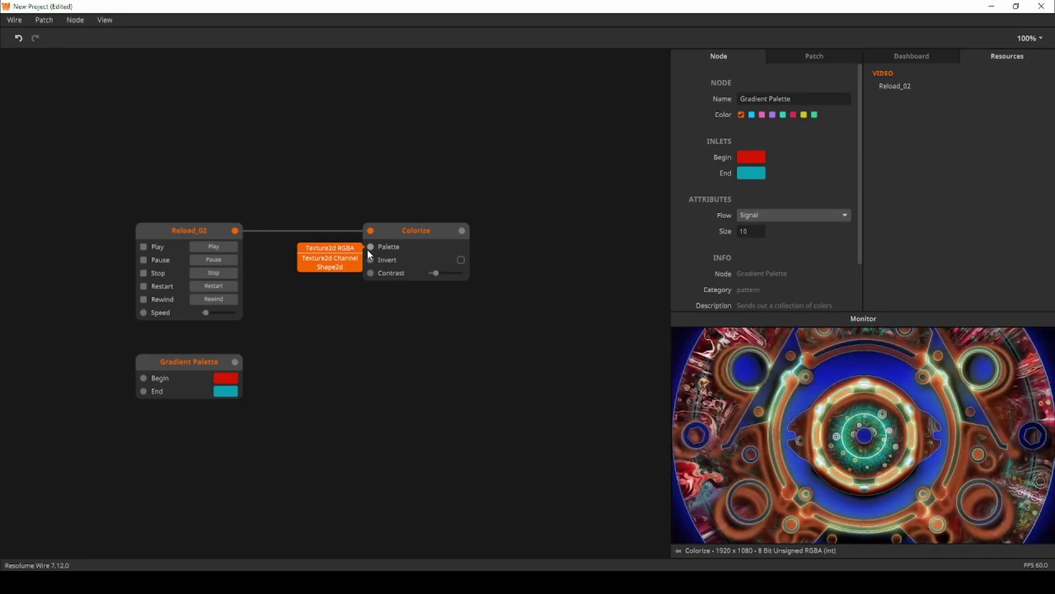
double_click(279, 403)
text(tex)
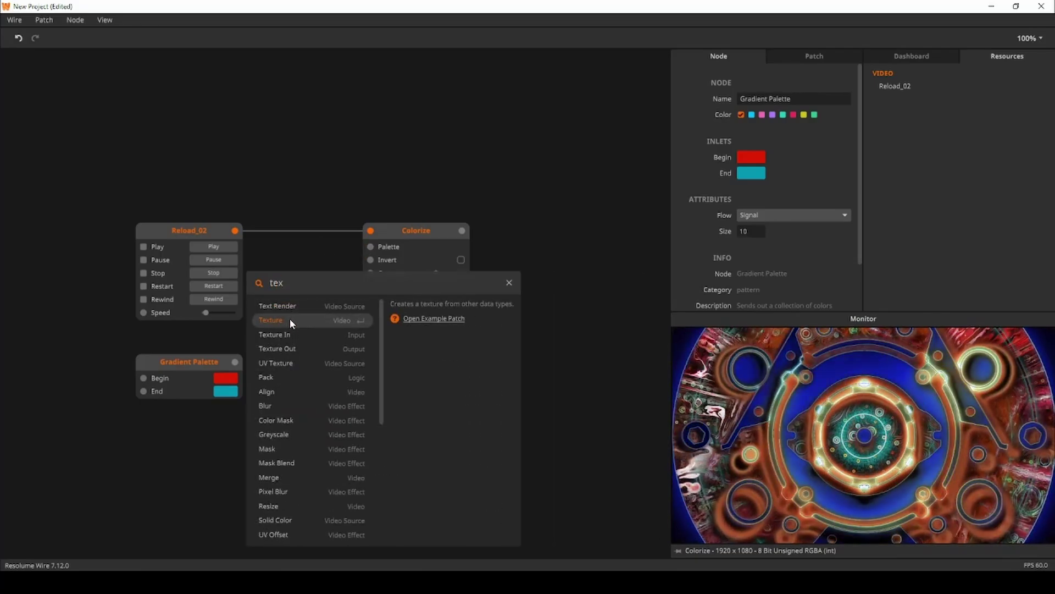
click(289, 321)
drag(235, 361, 295, 362)
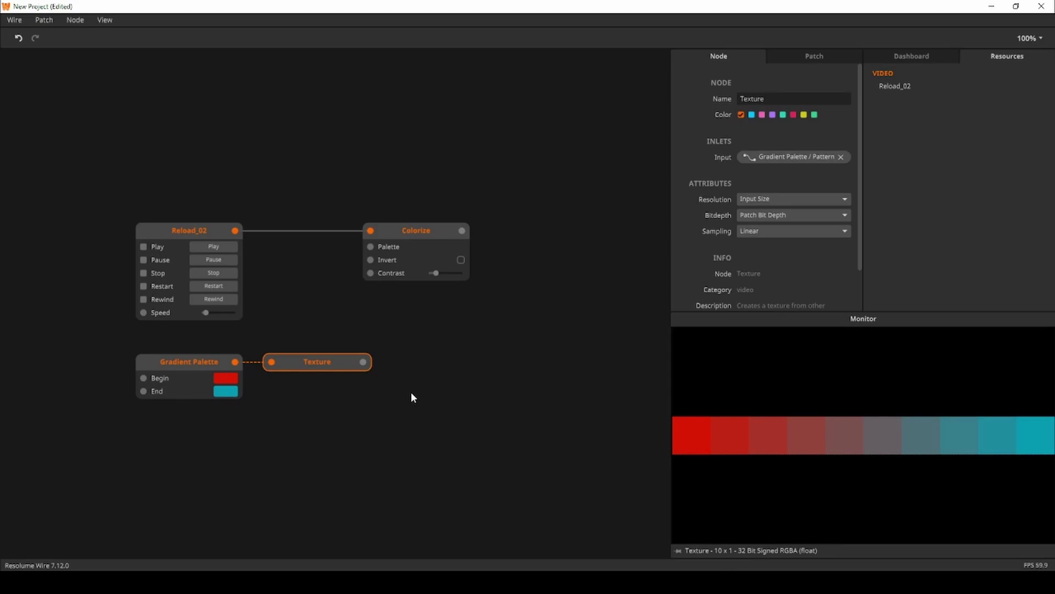
Step: Connect the Texture node's output to the Colorize node's Palette inlet and show Colorize in the monitor
scroll(392, 389, up, 3)
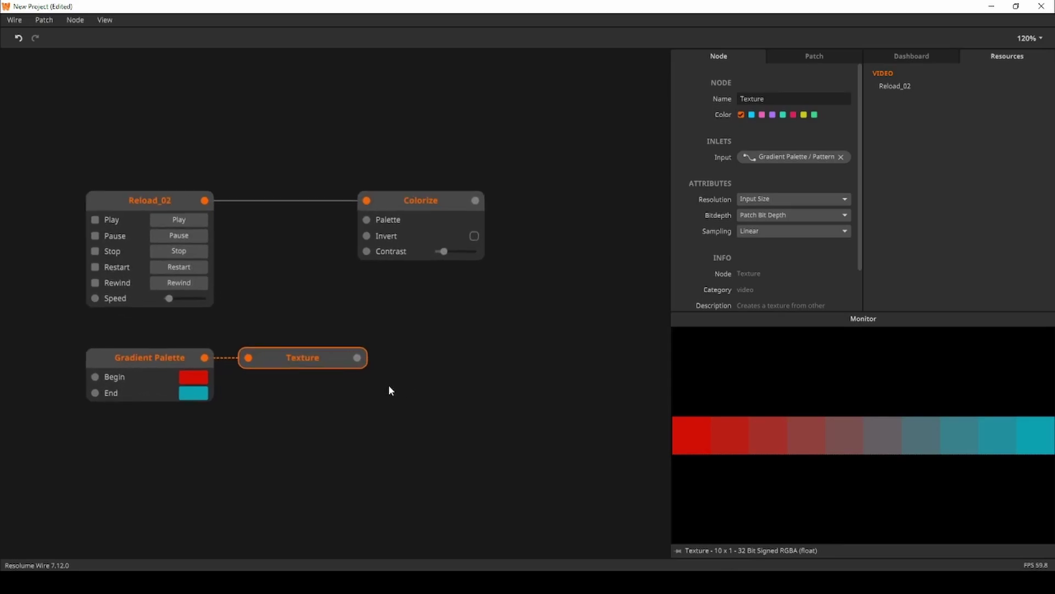
drag(375, 393, 407, 413)
drag(385, 371, 391, 221)
click(443, 210)
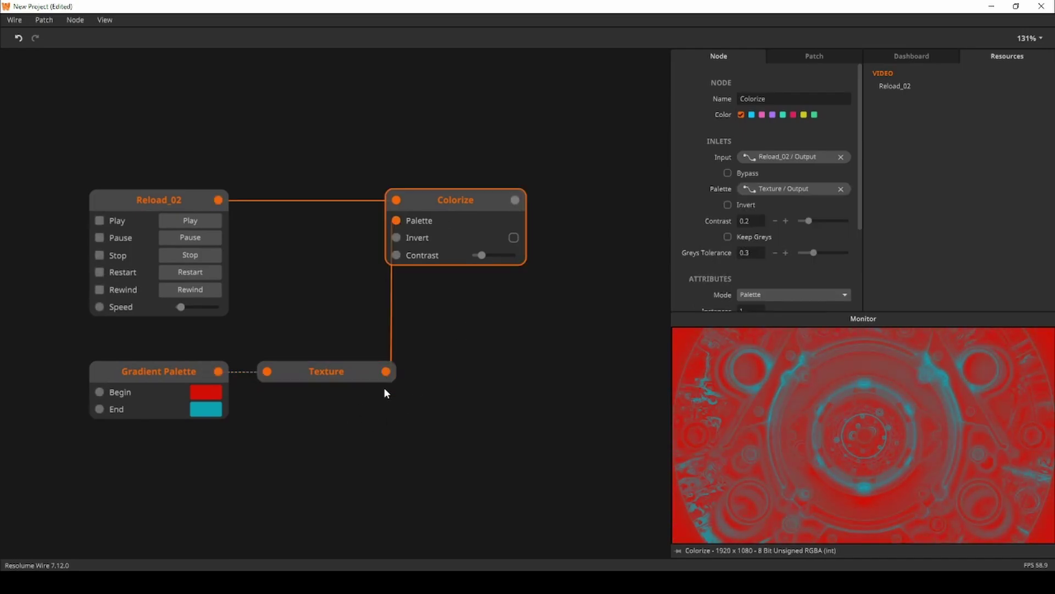
drag(307, 415, 303, 381)
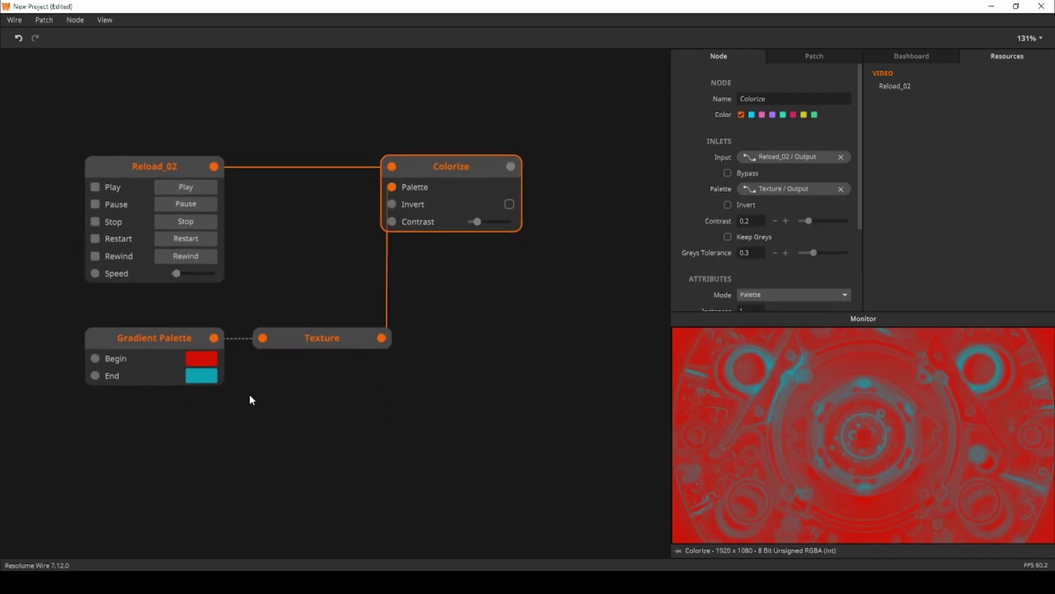
Step: Shift the Gradient Palette and Texture nodes together to the left, away from the Colorize node
drag(167, 411, 312, 335)
drag(313, 337, 266, 332)
click(291, 398)
drag(293, 399, 352, 426)
scroll(351, 426, down, 1)
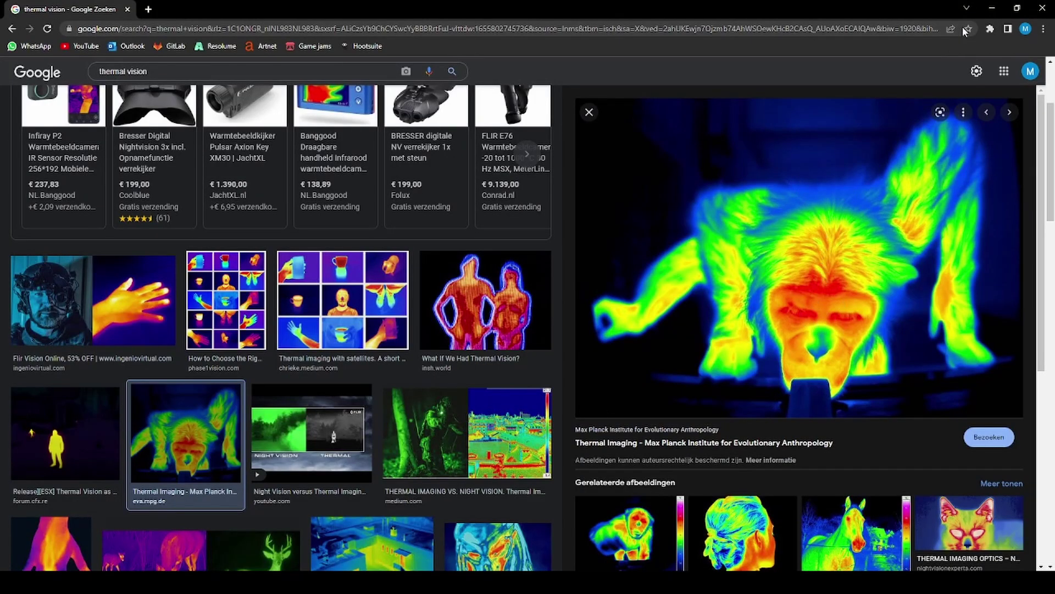
Step: Return from the browser to Resolume Wire and add a second Gradient Palette node directly below the first
click(990, 9)
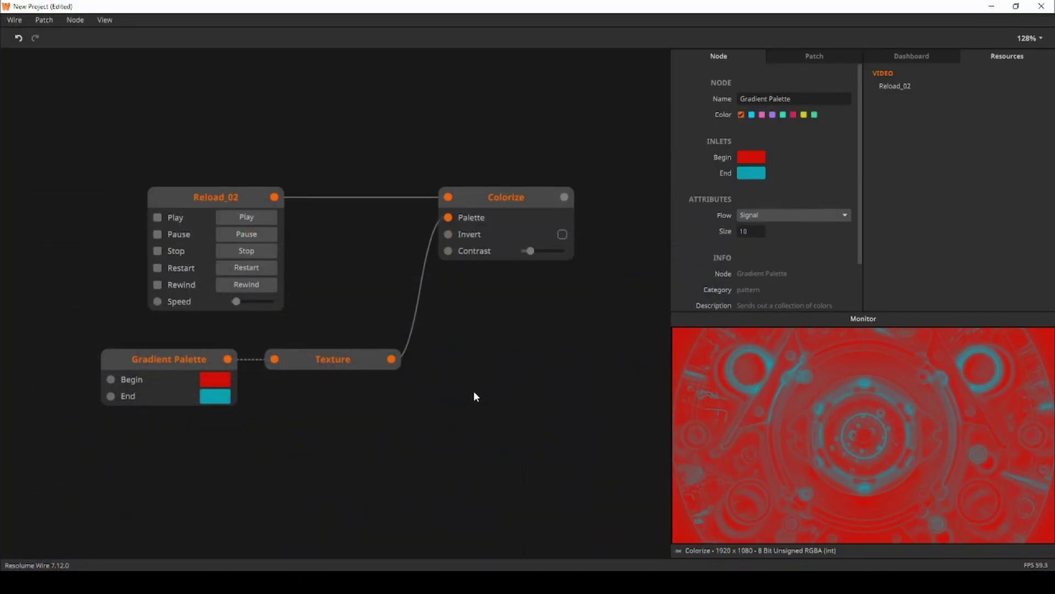
drag(417, 409, 418, 372)
double_click(160, 448)
text(grad)
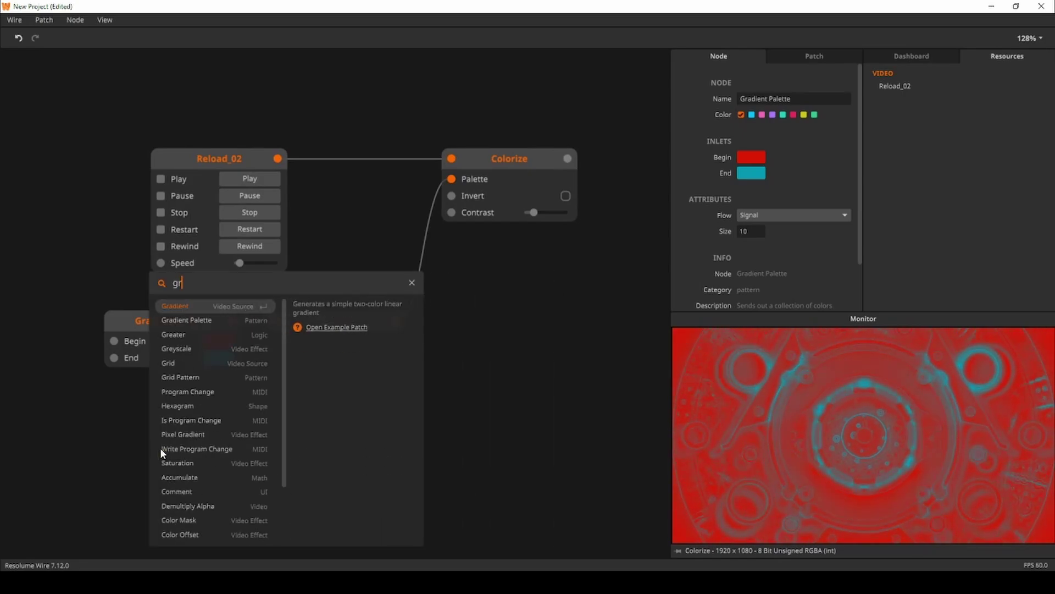
click(200, 324)
drag(234, 461, 185, 408)
Step: Set the first Gradient Palette's Begin color to dark blue (RGB 0, 6, 152) and End color to green (0, 238, 7)
click(216, 348)
drag(473, 423, 465, 420)
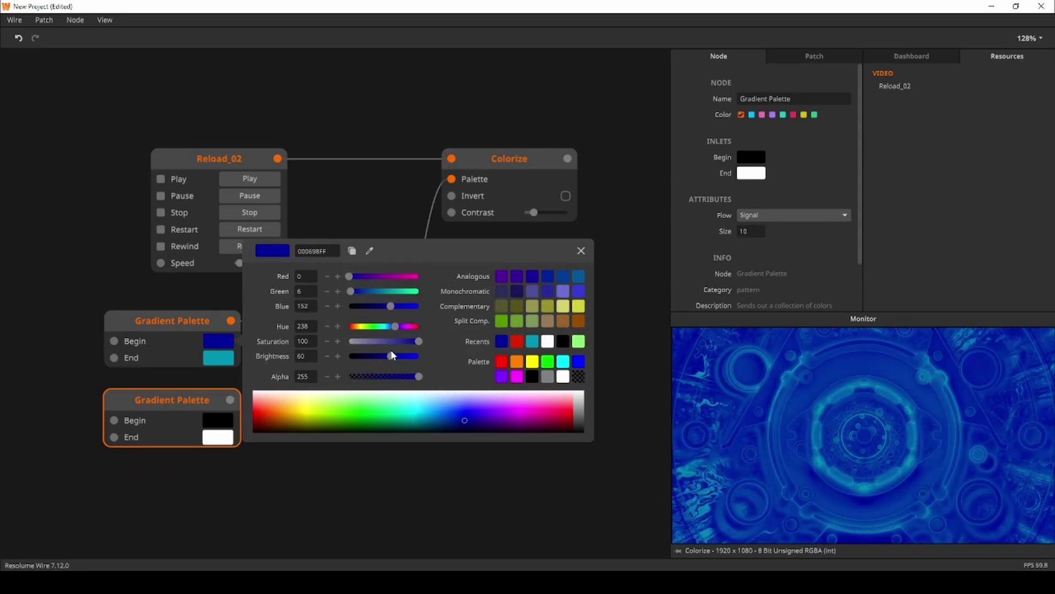
click(208, 363)
click(362, 431)
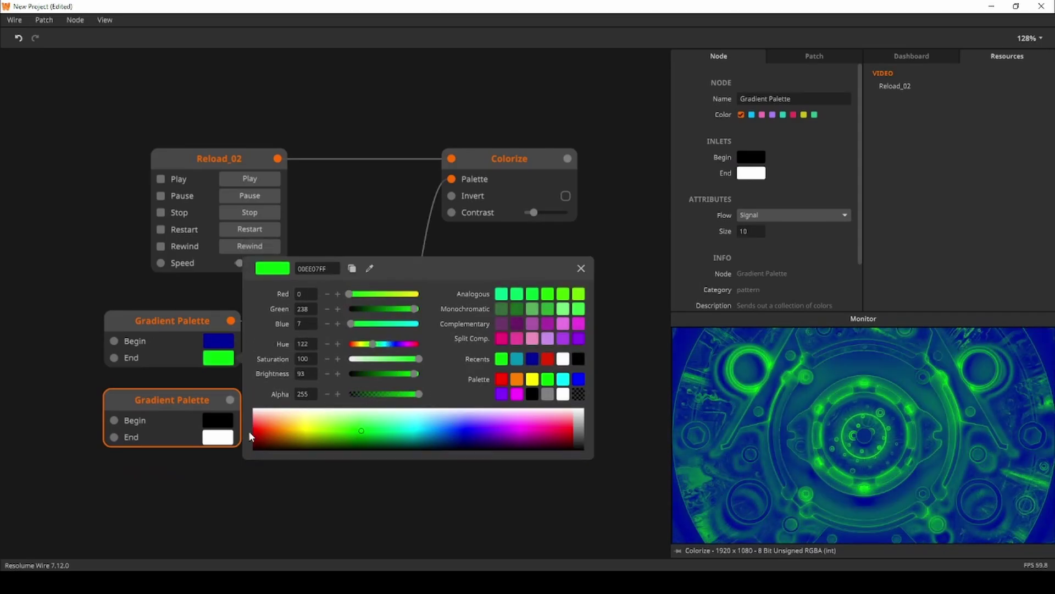
Step: Set the second Gradient Palette's Begin color to yellow and its End color to red
click(219, 424)
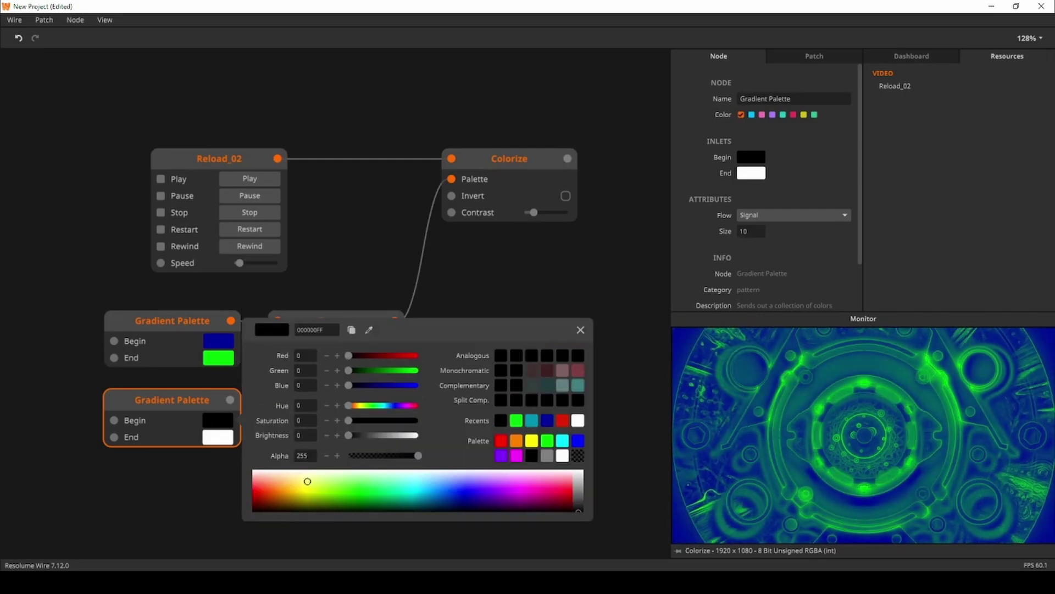
click(306, 487)
click(228, 439)
drag(72, 395, 62, 391)
click(241, 498)
click(242, 497)
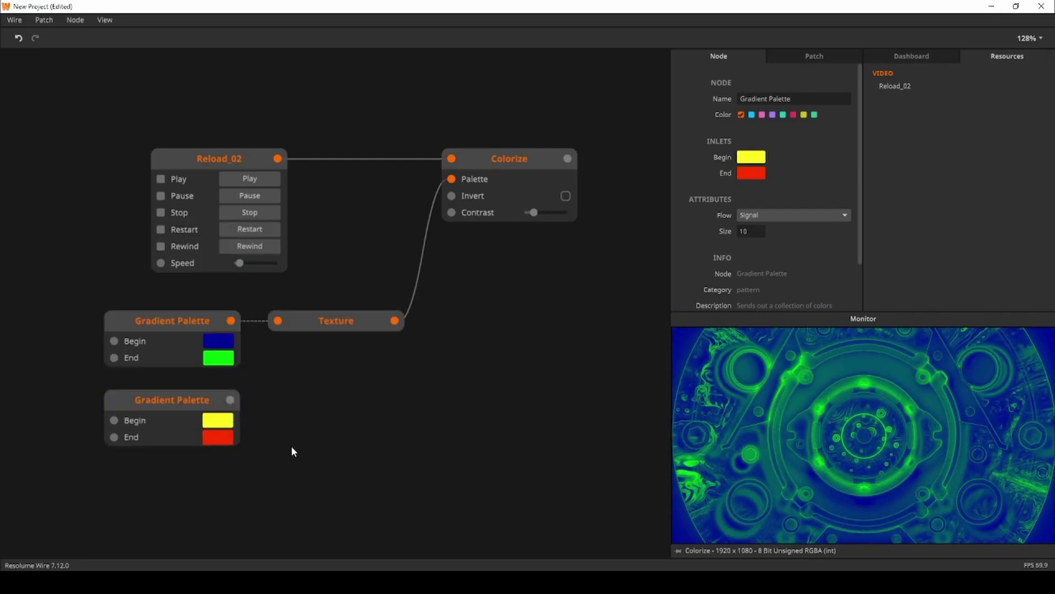
Step: Add an Insert node to the patch below the Texture node
drag(299, 443, 300, 433)
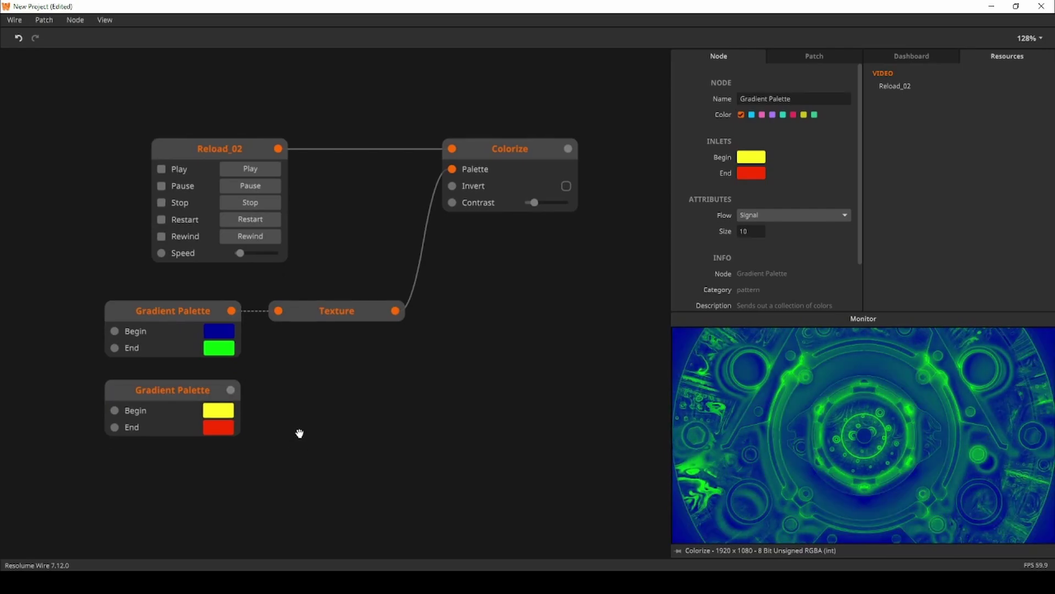
double_click(332, 401)
text(insert)
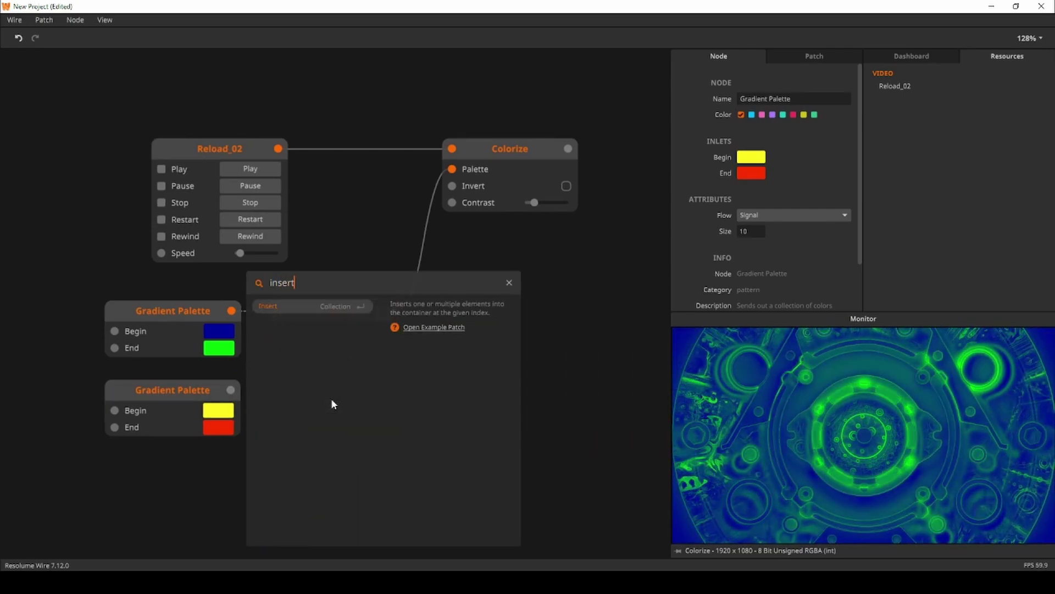
key(Return)
drag(318, 382, 377, 370)
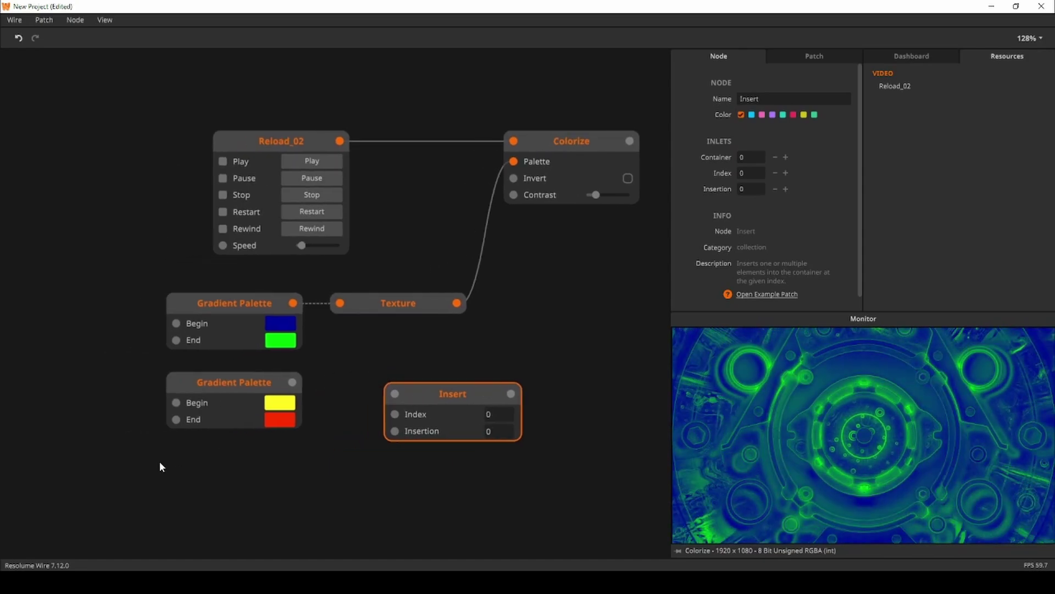
Step: Move both Gradient Palette nodes farther left and place the Insert node between them and the Texture node
drag(158, 469, 130, 303)
drag(329, 354, 409, 353)
drag(473, 388, 335, 362)
drag(489, 367, 502, 365)
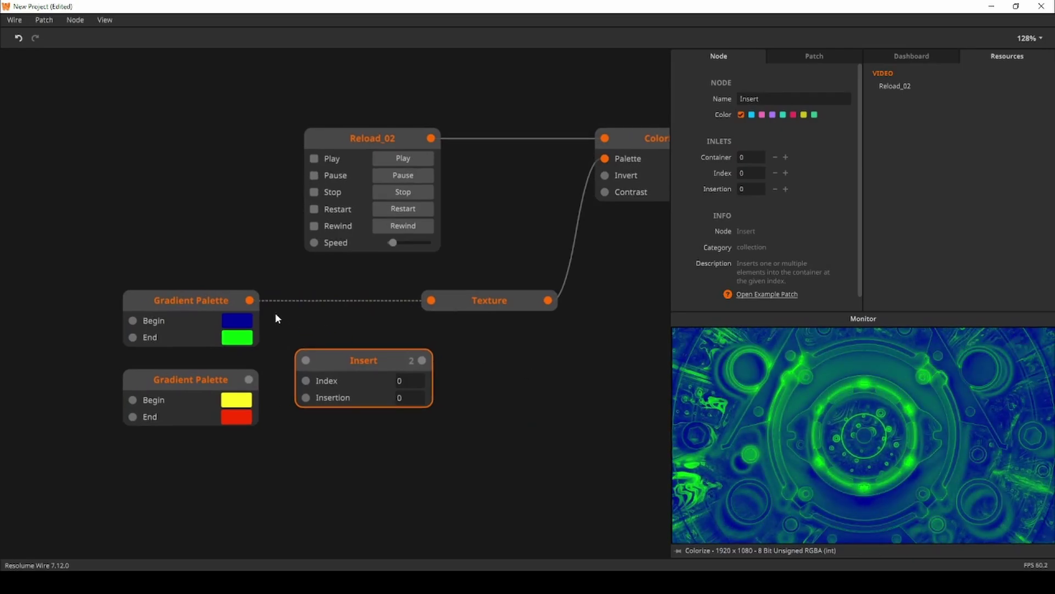
Step: Connect the blue-green Gradient Palette to the Insert node's Container inlet and the yellow-red one to its Insertion inlet
drag(252, 302, 307, 362)
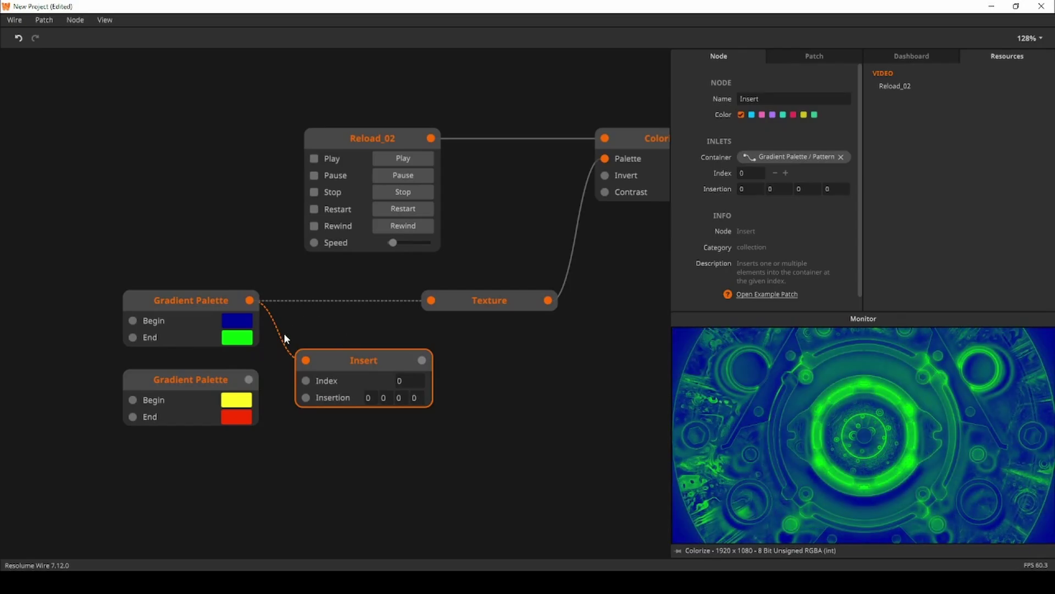
drag(249, 379, 307, 400)
drag(422, 422, 361, 417)
mouse_move(363, 356)
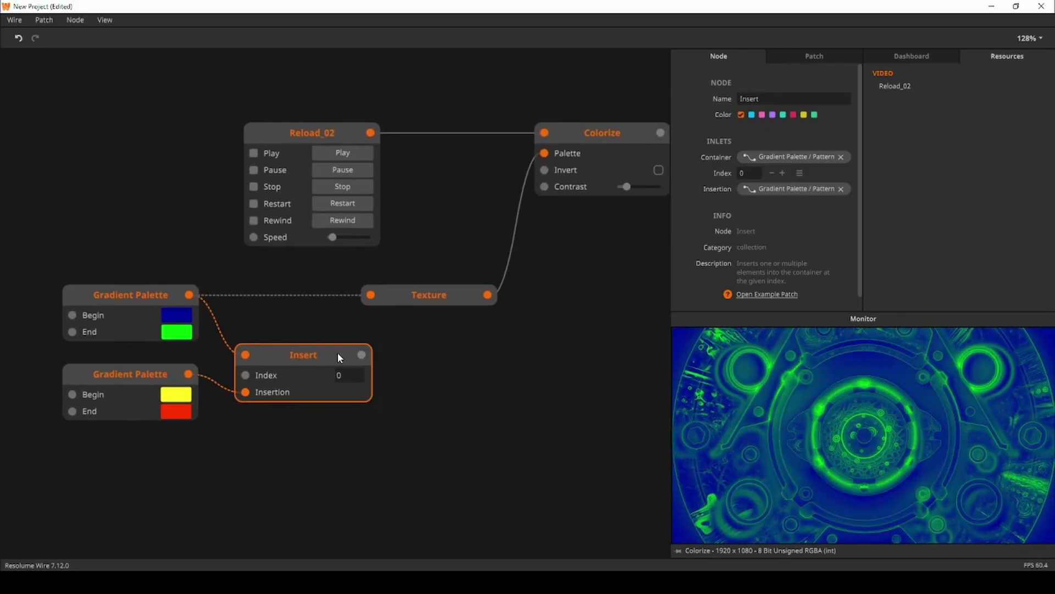
Step: Connect the Insert node's output to the Texture node's input and preview the Texture node in the monitor
drag(362, 355, 371, 295)
click(409, 296)
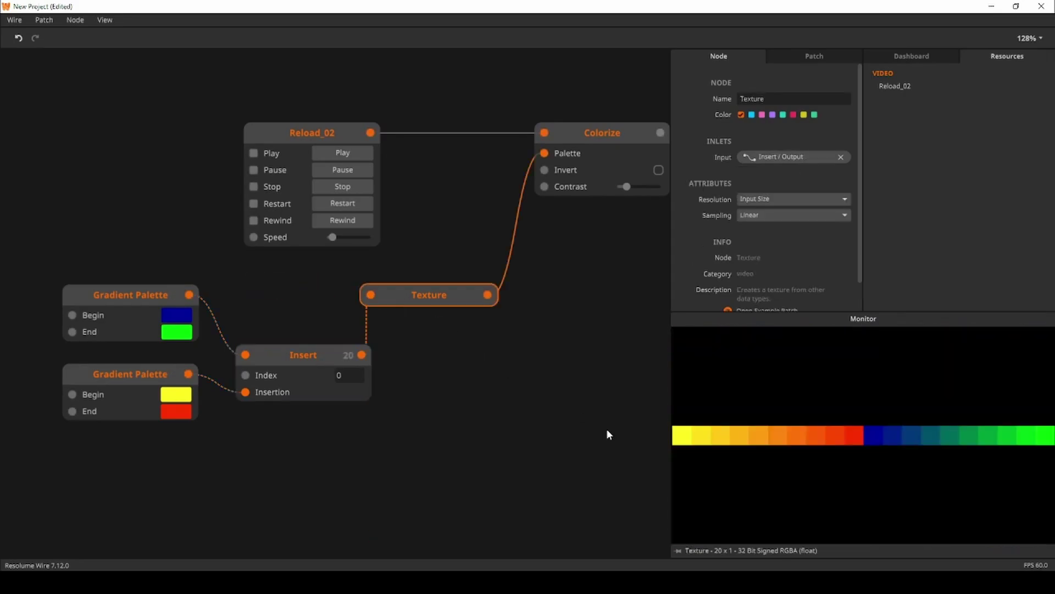
Step: Place the Insert node in line between the Gradient Palettes and the Texture node, and set its Index to 10
drag(426, 430, 565, 413)
drag(166, 431, 284, 327)
drag(187, 475, 422, 214)
click(422, 353)
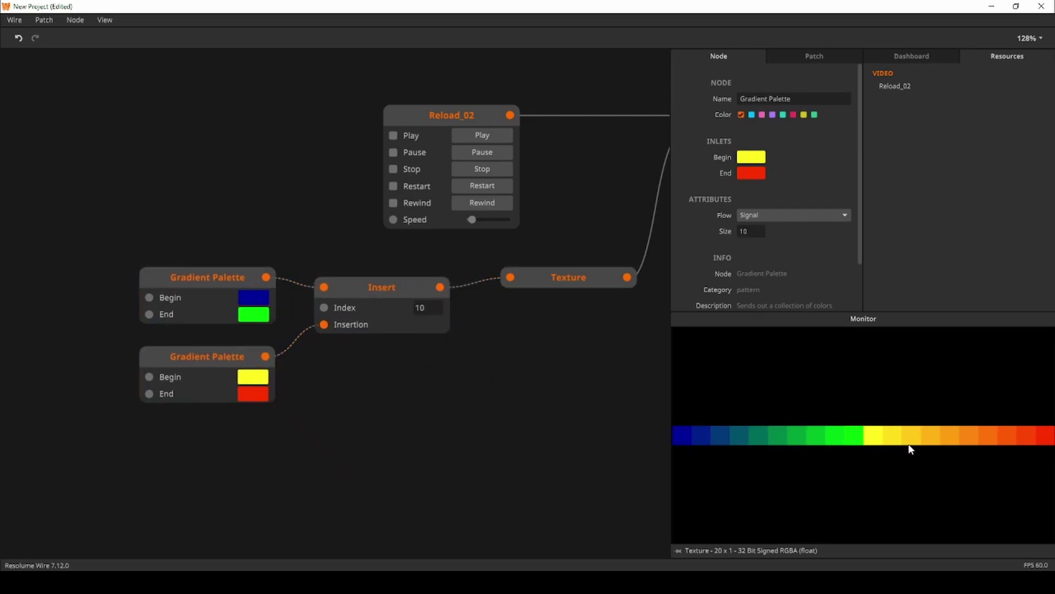
Step: Preview the Colorize node's output with the combined palette in the monitor
drag(583, 388, 445, 407)
scroll(446, 408, down, 2)
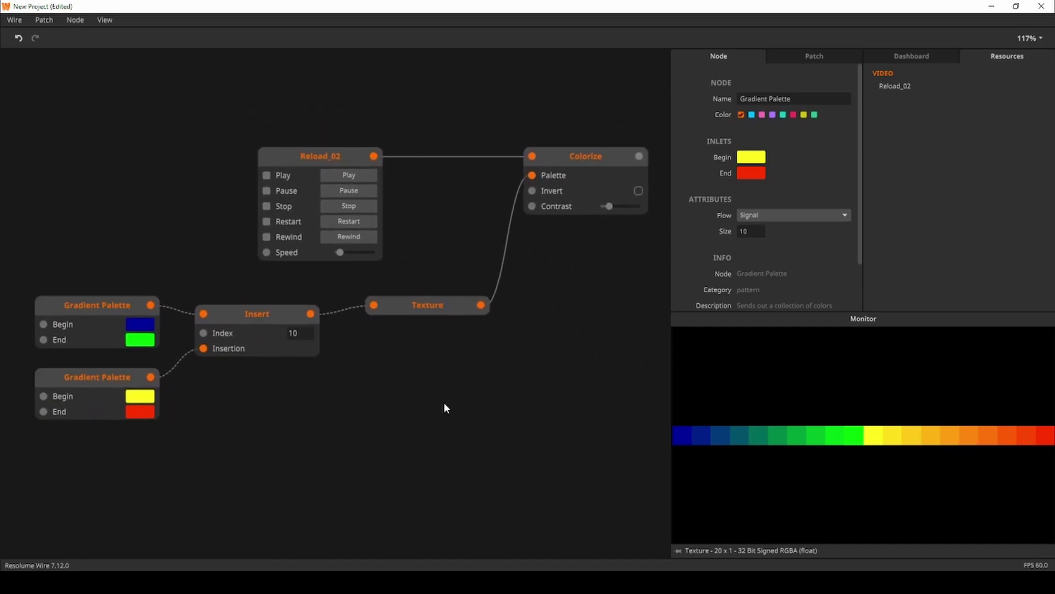
mouse_move(150, 378)
click(592, 161)
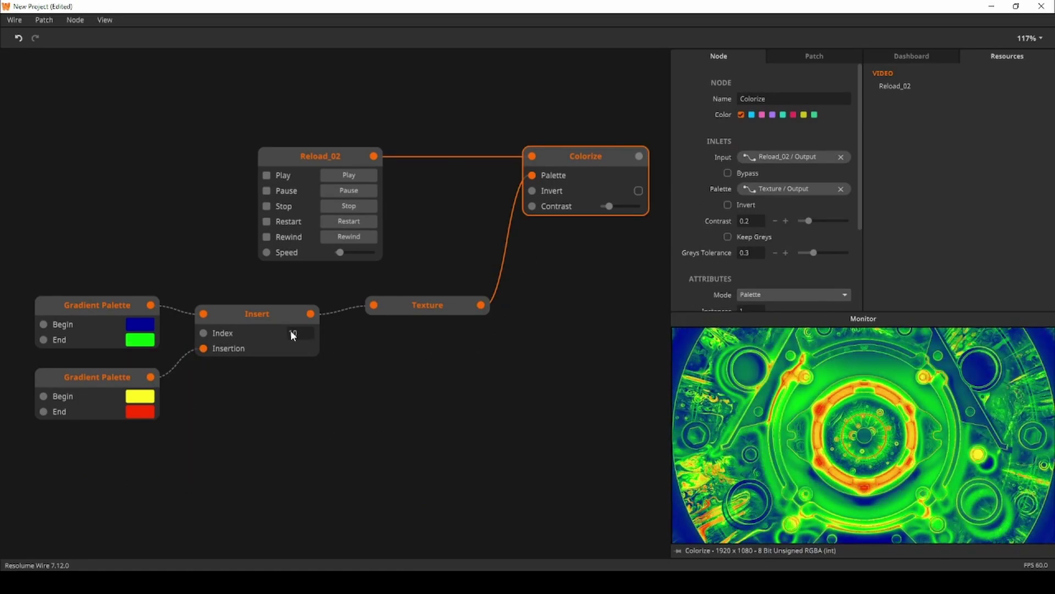
drag(290, 333, 291, 285)
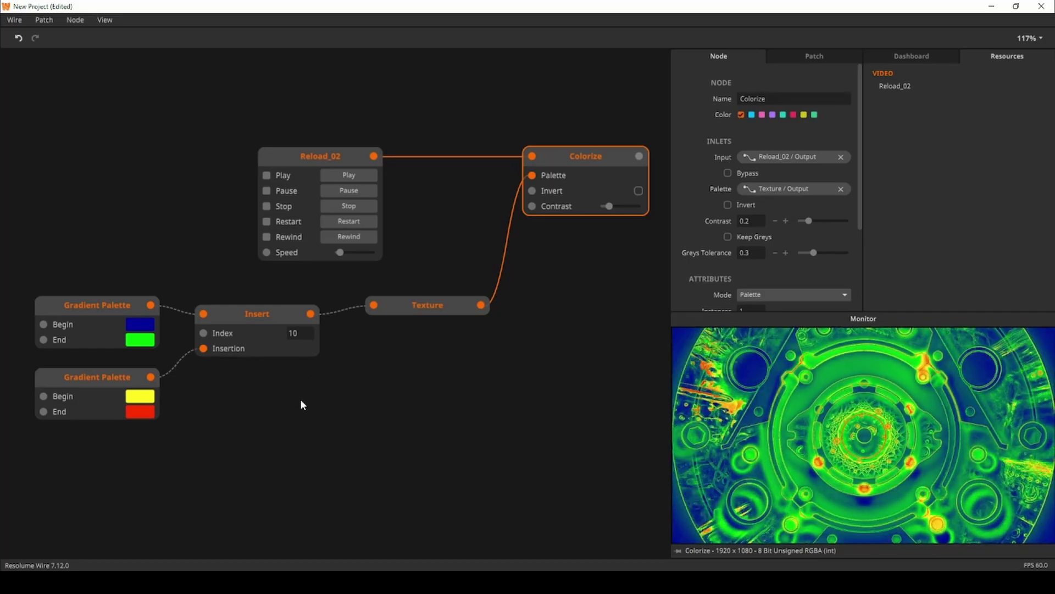
Step: Expose the upper Gradient Palette's Begin and End inlets as inputs and stack the two new nodes to its left
click(321, 414)
drag(388, 377, 394, 397)
drag(351, 426, 475, 412)
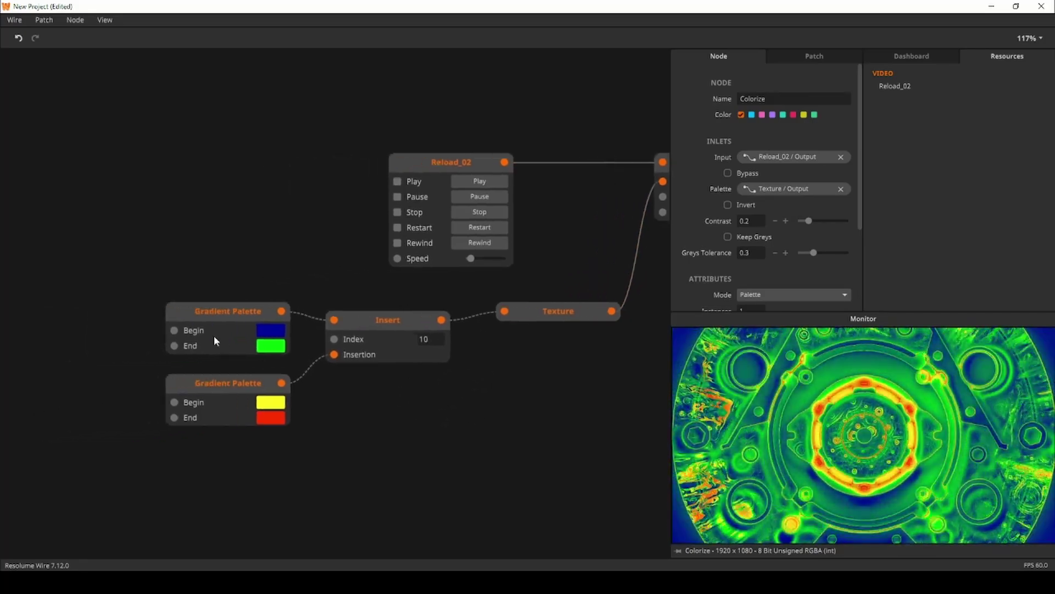
right_click(177, 328)
click(200, 300)
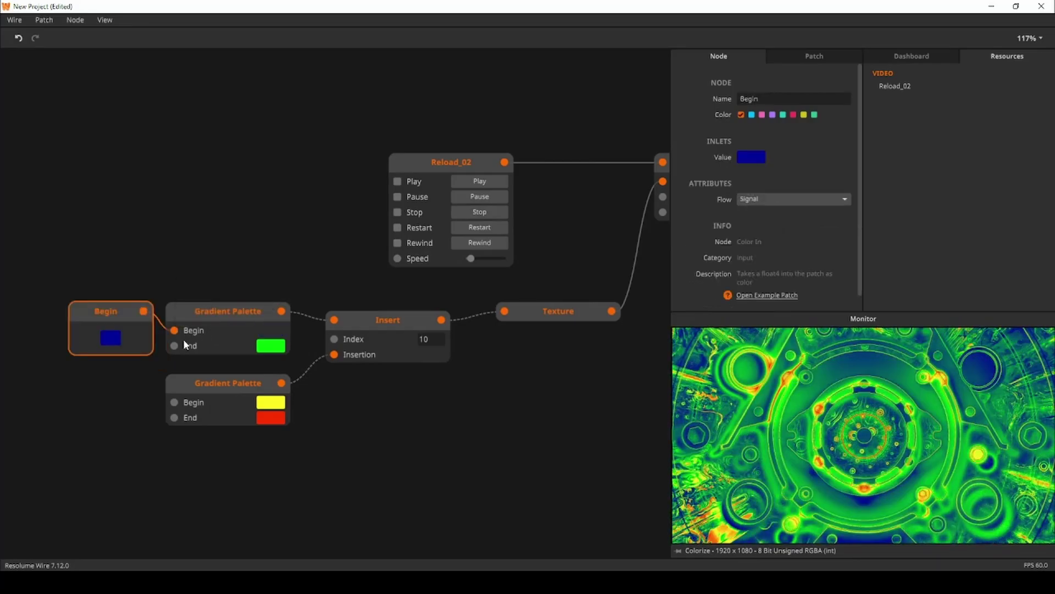
right_click(176, 345)
click(206, 319)
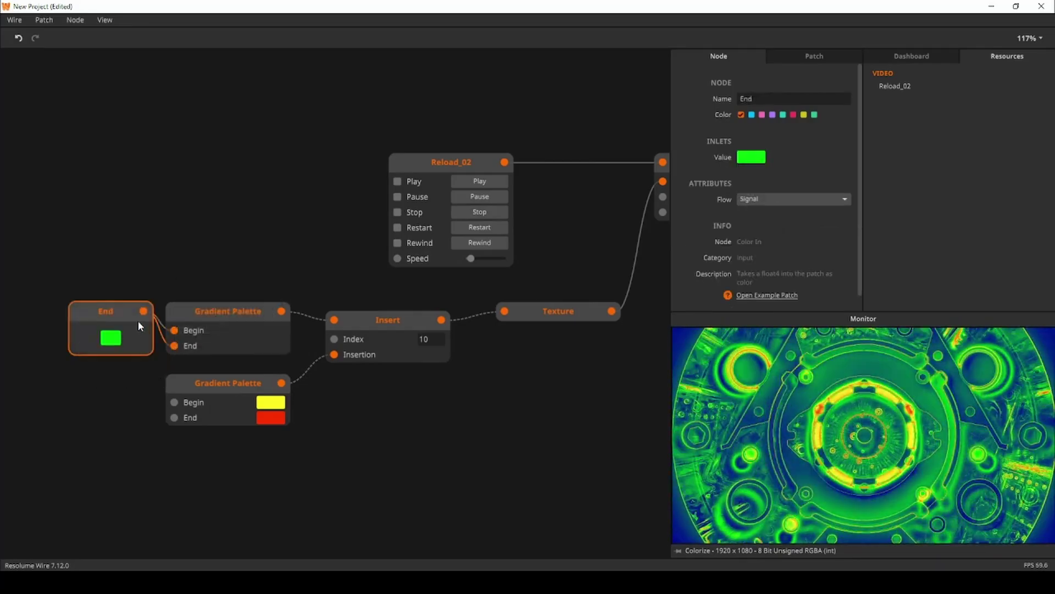
drag(137, 320, 140, 372)
drag(103, 419, 120, 239)
Step: Expose the lower Gradient Palette's Begin and End inlets as inputs and stack the two new nodes beside it
right_click(173, 405)
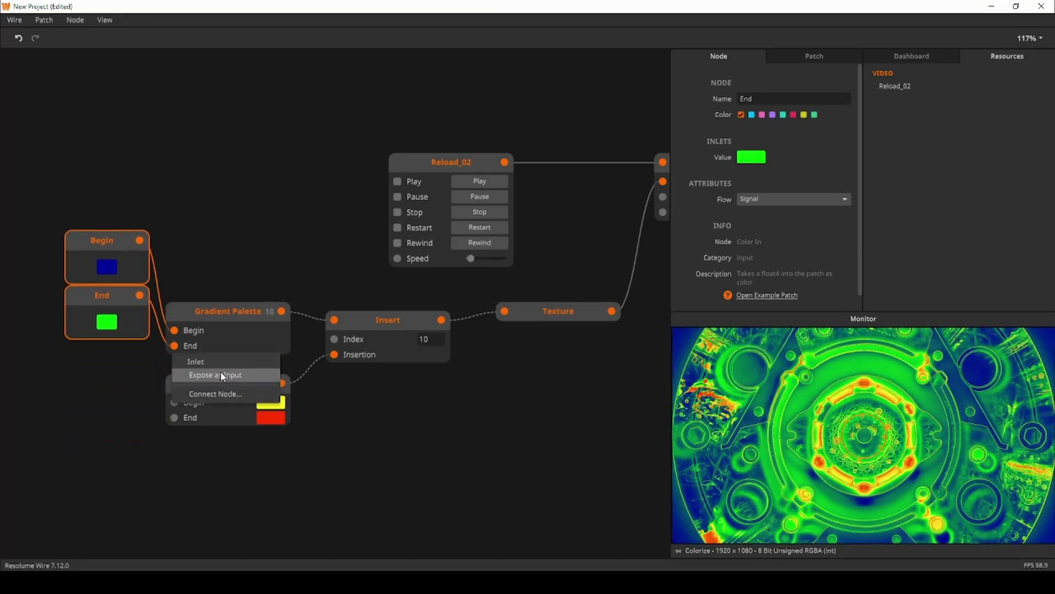
click(219, 375)
right_click(175, 418)
click(213, 392)
drag(131, 403, 131, 441)
drag(121, 505, 143, 490)
Step: Rename the four exposed colour inputs, from the upper to the lower, Color A, Color B, Color C and Color D
double_click(132, 224)
text(Color A)
double_click(124, 279)
text(Color B)
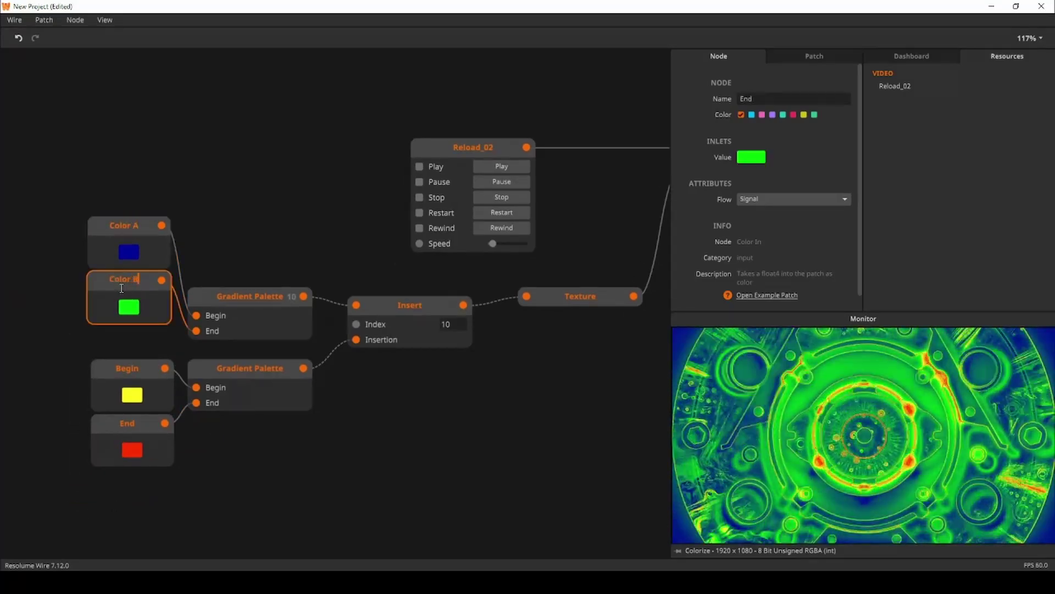
double_click(127, 367)
text(Color C)
double_click(127, 423)
text(Color D)
key(Return)
Step: Expose the Colorize node's Invert and Contrast inlets as inputs and stack both new nodes below the Texture node
drag(567, 358, 360, 395)
right_click(478, 218)
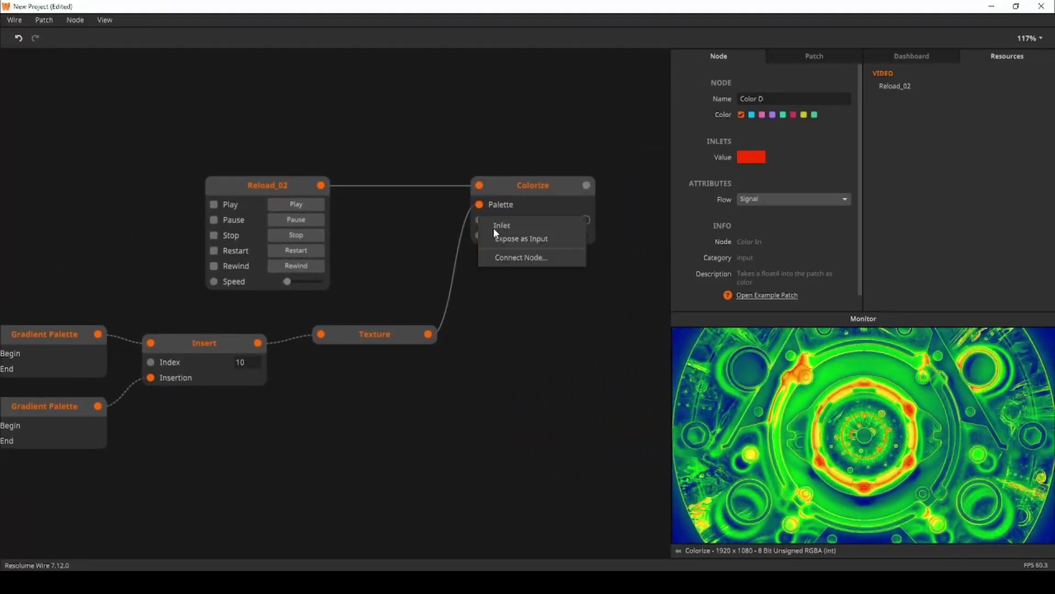
click(497, 236)
drag(419, 195, 408, 371)
right_click(480, 233)
click(503, 256)
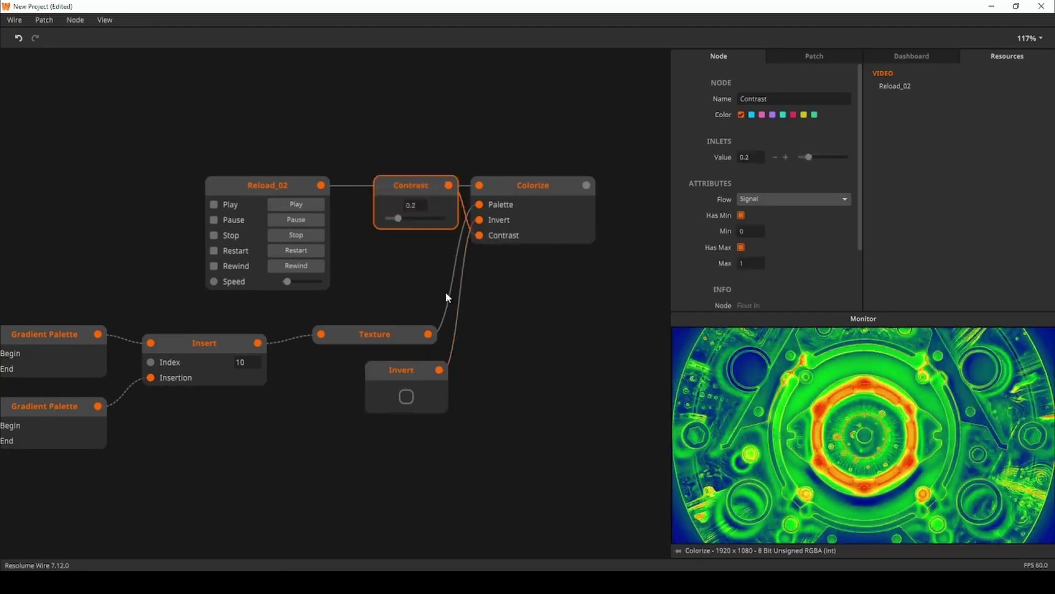
drag(424, 192, 419, 442)
click(486, 423)
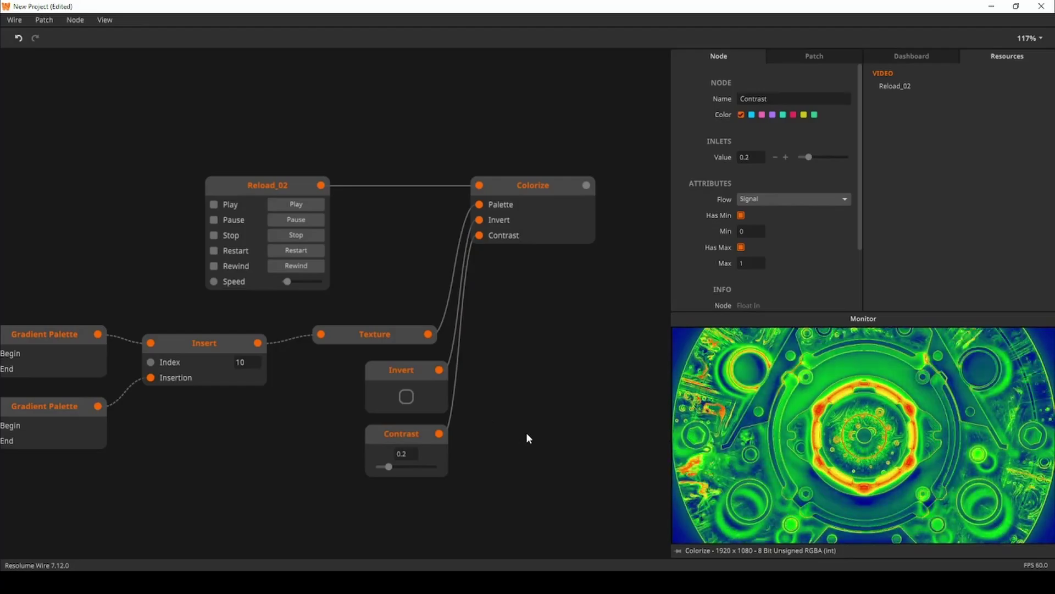
Step: Add a Float In node below the Gradient Palettes and rename it Shift
drag(285, 444, 449, 367)
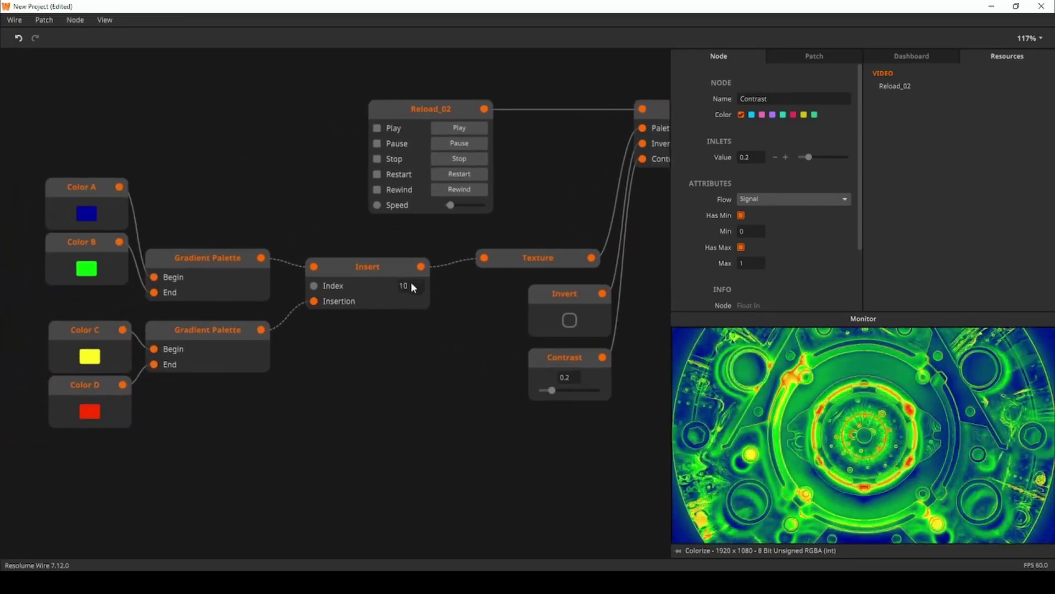
mouse_move(405, 280)
mouse_down()
mouse_move(405, 300)
mouse_move(408, 265)
mouse_move(411, 317)
mouse_move(411, 283)
mouse_up()
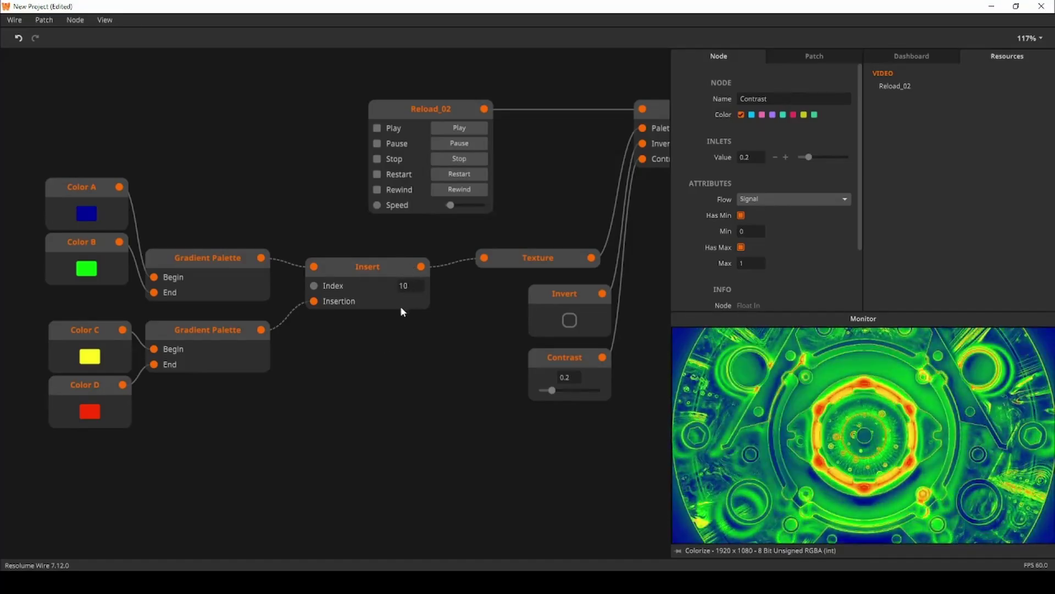
drag(324, 410, 380, 341)
double_click(276, 383)
text(float)
key(Return)
drag(275, 379, 233, 365)
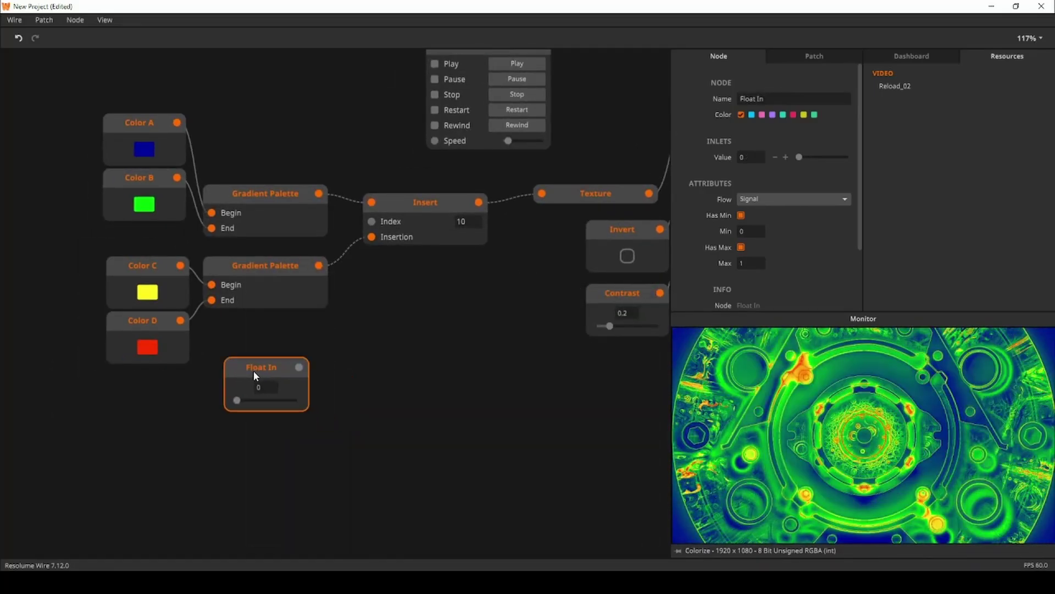
double_click(254, 371)
text(shift)
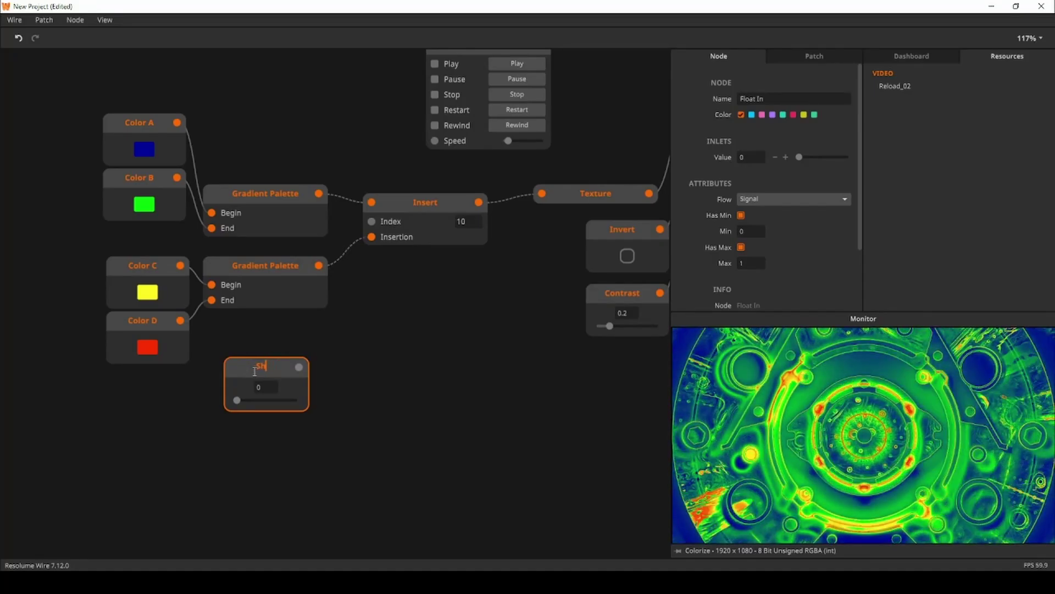
key(Return)
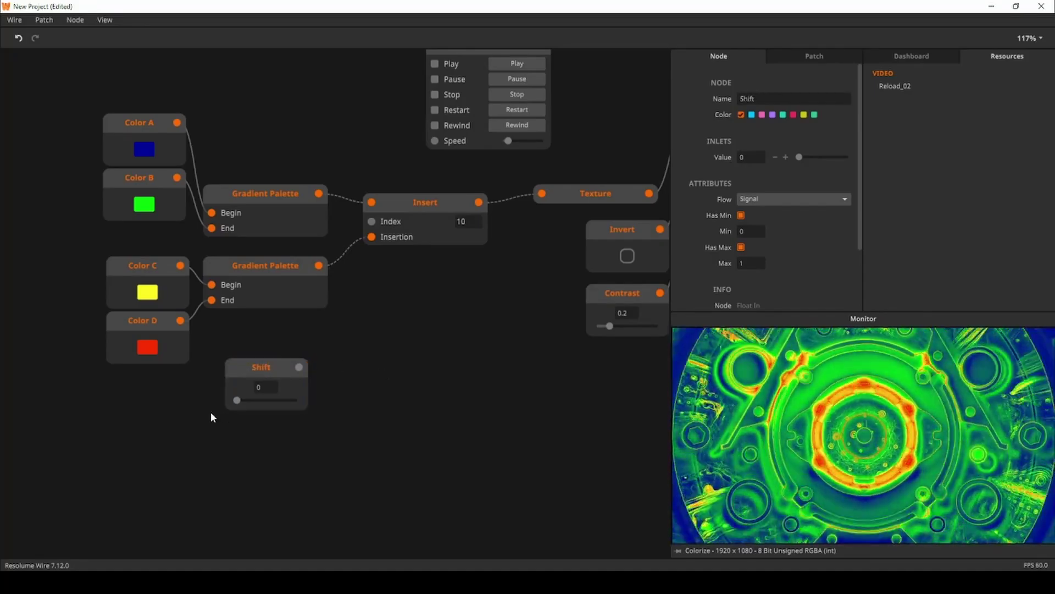
drag(237, 402, 196, 406)
drag(259, 369, 236, 378)
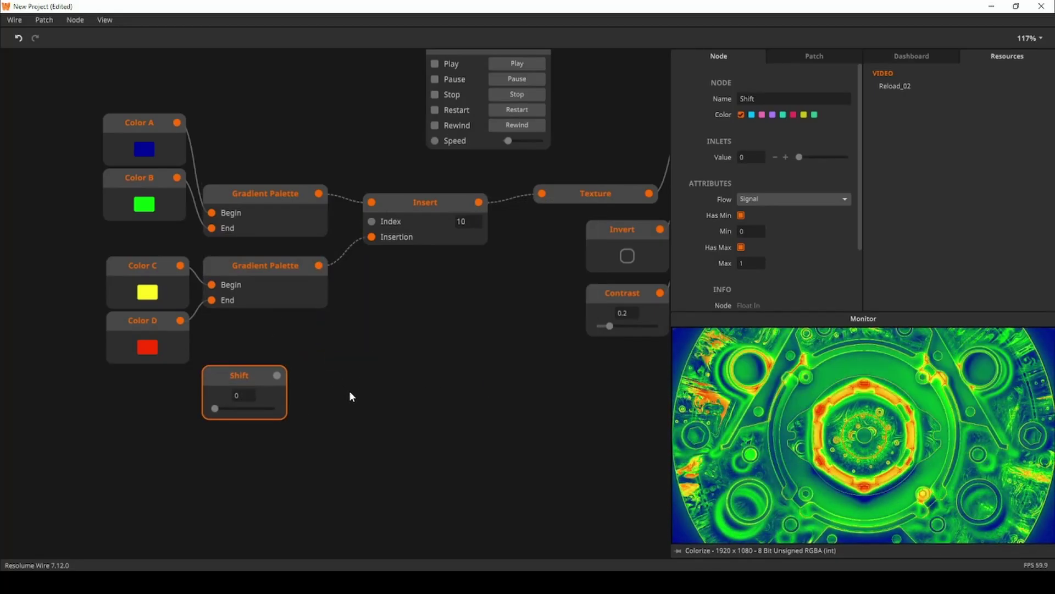
Step: Add a Multiply node beside the Shift input and connect the Shift output to its Left inlet
double_click(349, 390)
text(m)
key(BackSpace)
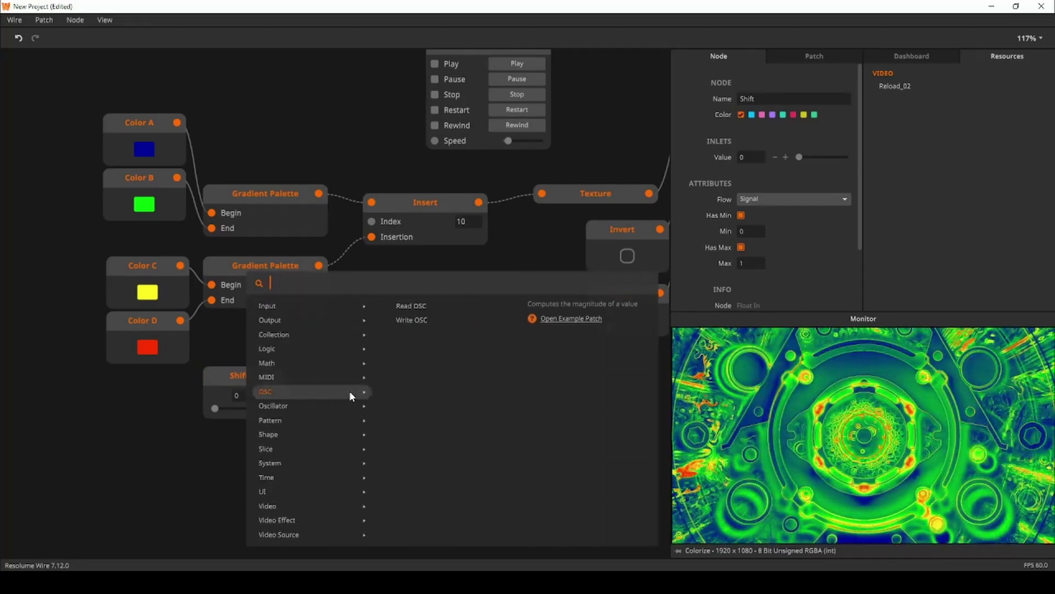
text(mul)
key(Return)
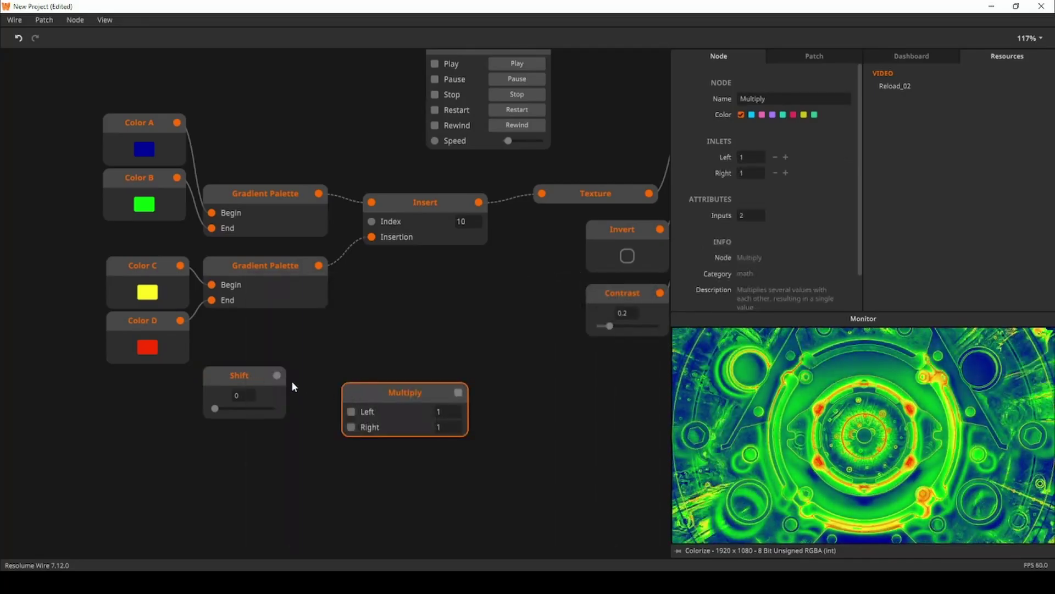
drag(277, 375, 387, 368)
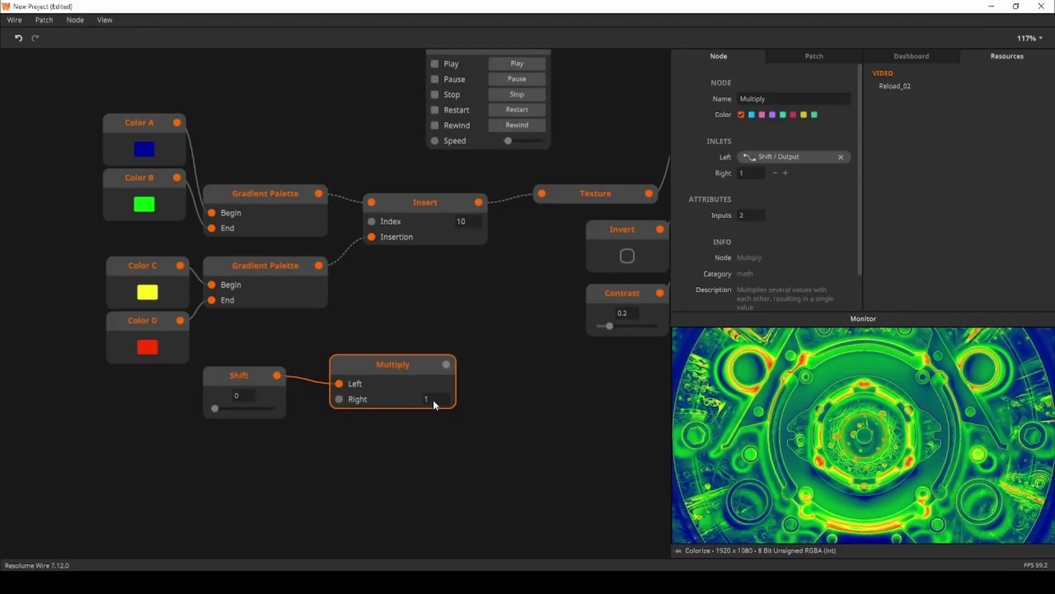
Step: Set the Multiply node's Right value to 20 and test different values of the Shift input
click(434, 399)
text(20)
key(Return)
drag(431, 400, 419, 411)
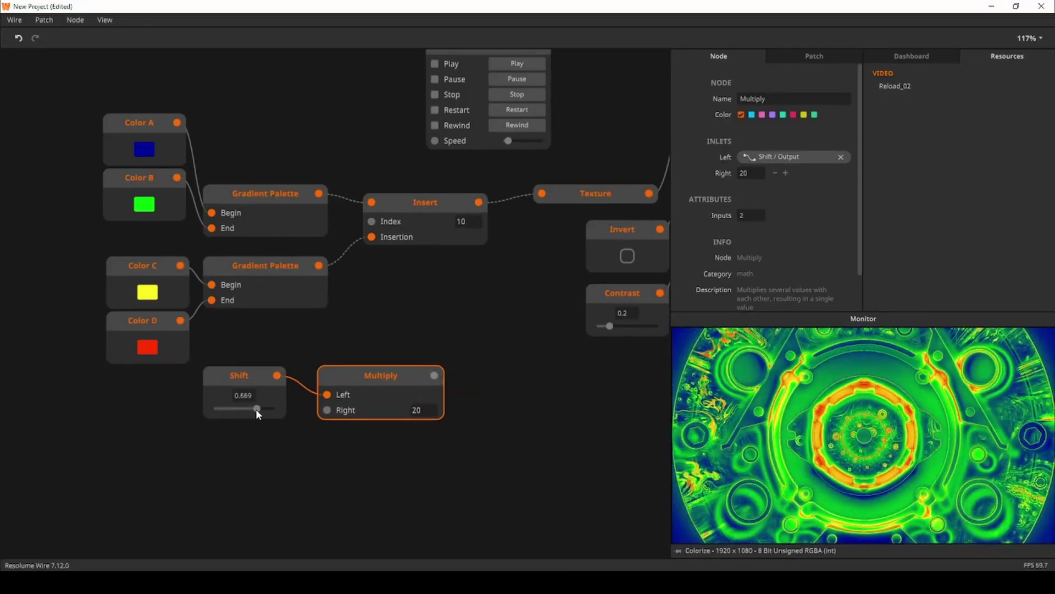
drag(260, 409, 272, 409)
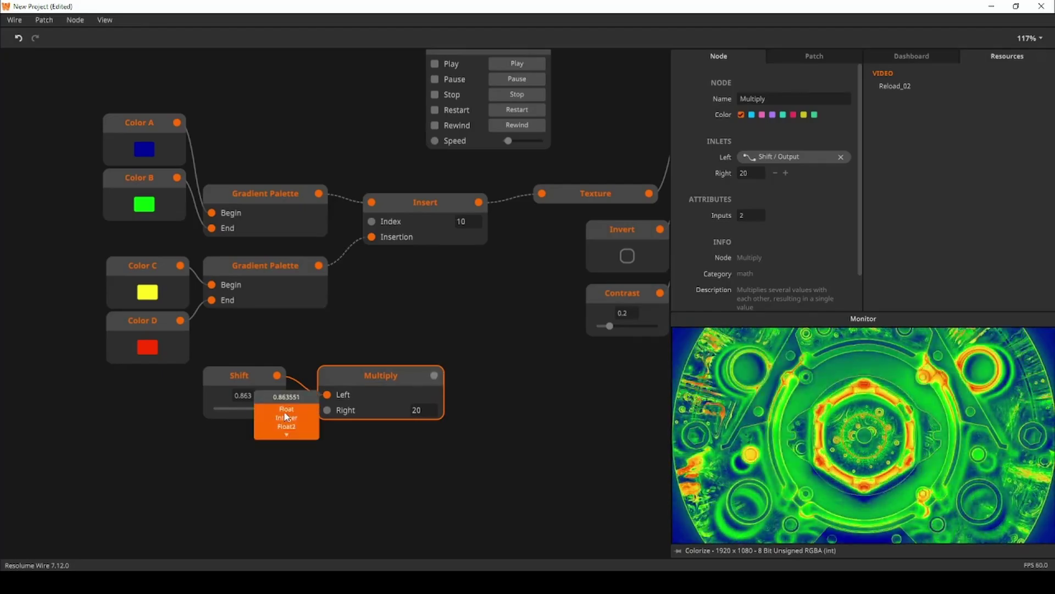
click(285, 416)
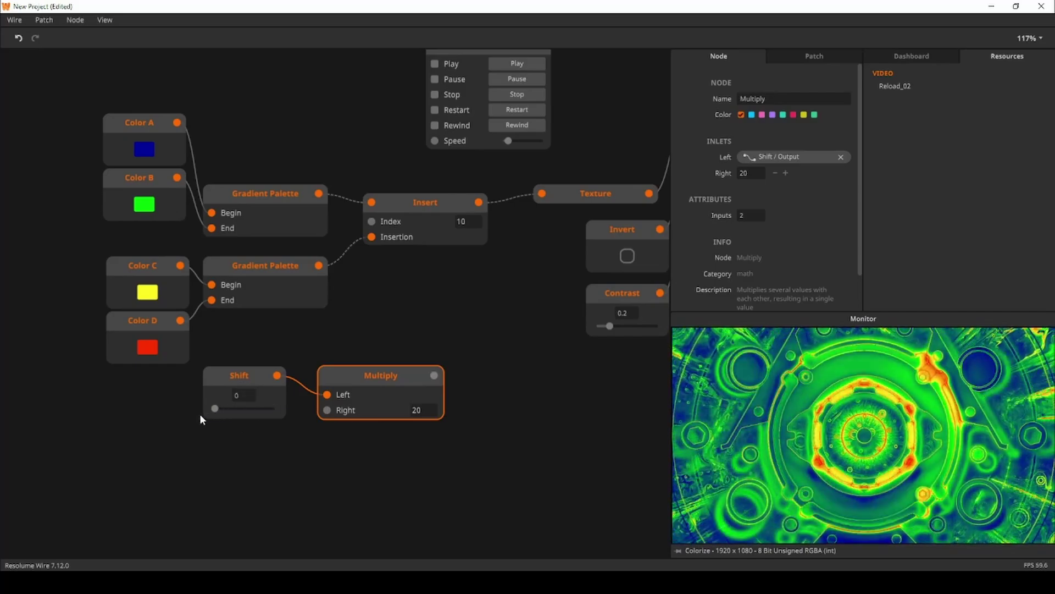
Step: Move the colour inputs, Gradient Palettes and Insert node farther left to make room before the Texture node
scroll(533, 349, down, 1)
drag(77, 123, 378, 325)
drag(384, 250, 267, 195)
drag(111, 337, 19, 337)
click(252, 328)
drag(186, 499, 225, 391)
Step: Insert a Shift node into the connection from Insert to Texture and connect the Multiply output to its Offset inlet
click(408, 215)
double_click(414, 204)
text(shi)
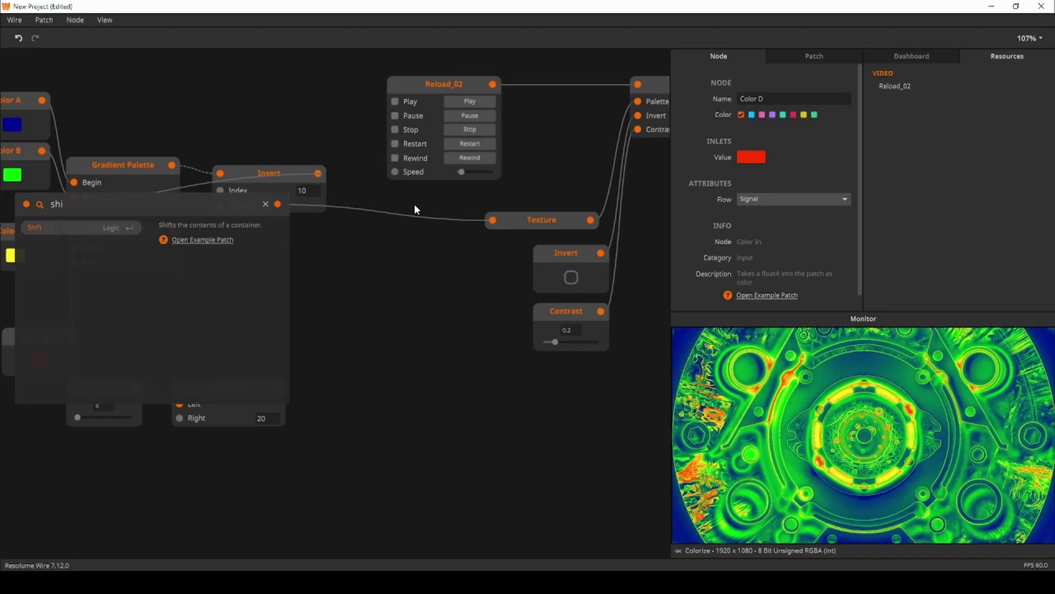
key(Return)
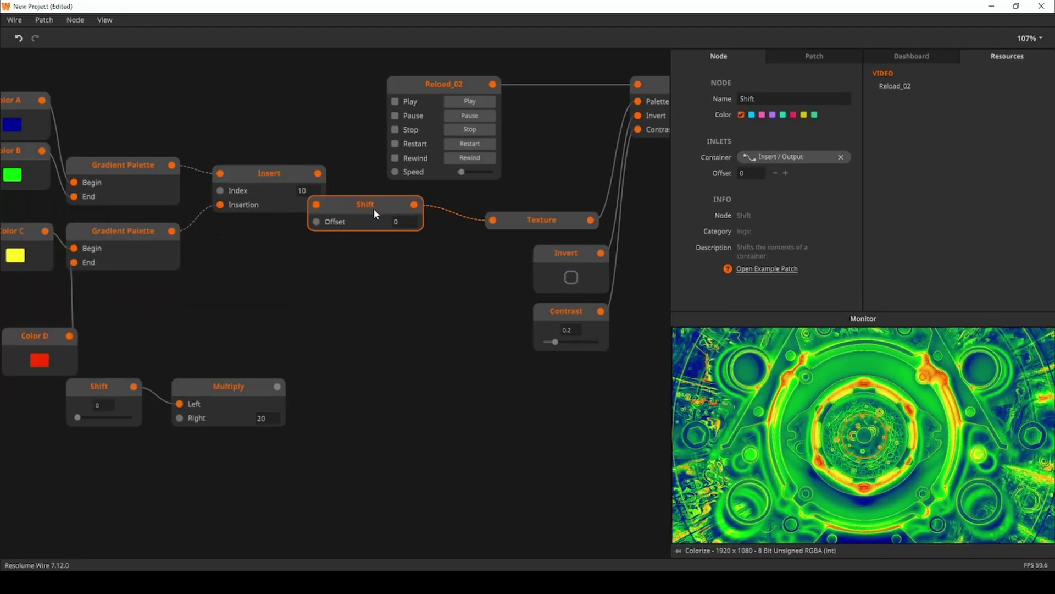
drag(374, 209, 415, 230)
drag(357, 336, 388, 321)
drag(308, 371, 391, 232)
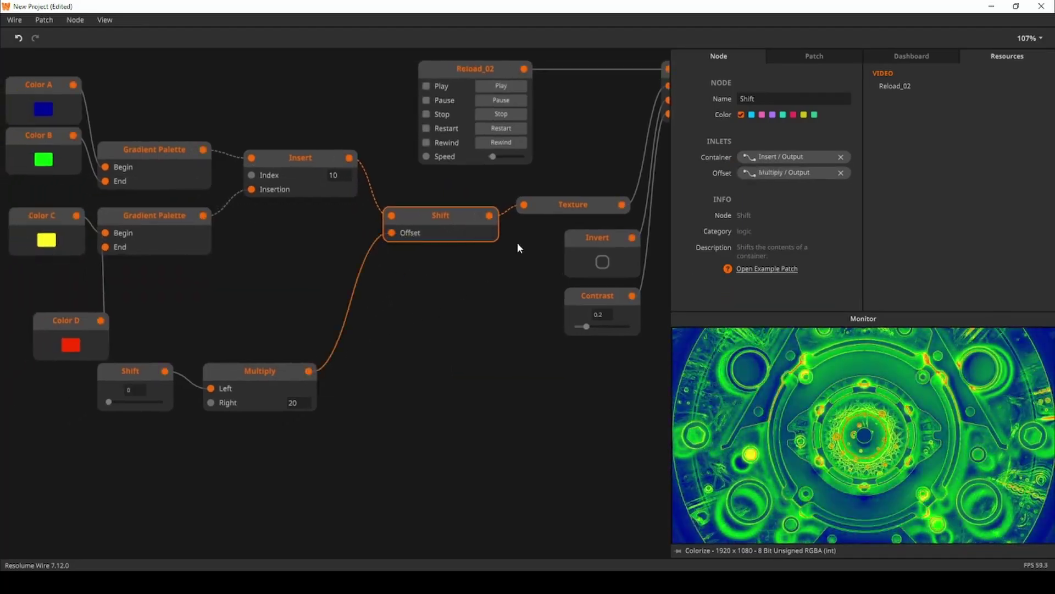
Step: Preview the Texture node while varying the Shift input, return the input to 0, and view the Colorize output again
click(559, 210)
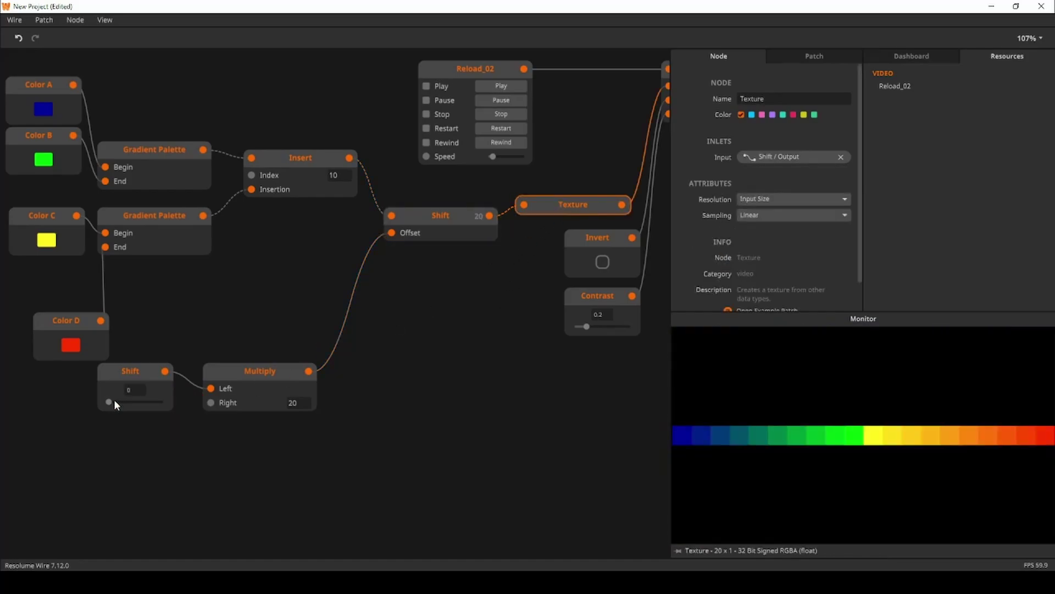
drag(147, 403, 108, 404)
click(469, 311)
drag(635, 164, 509, 213)
click(601, 160)
drag(360, 448, 460, 414)
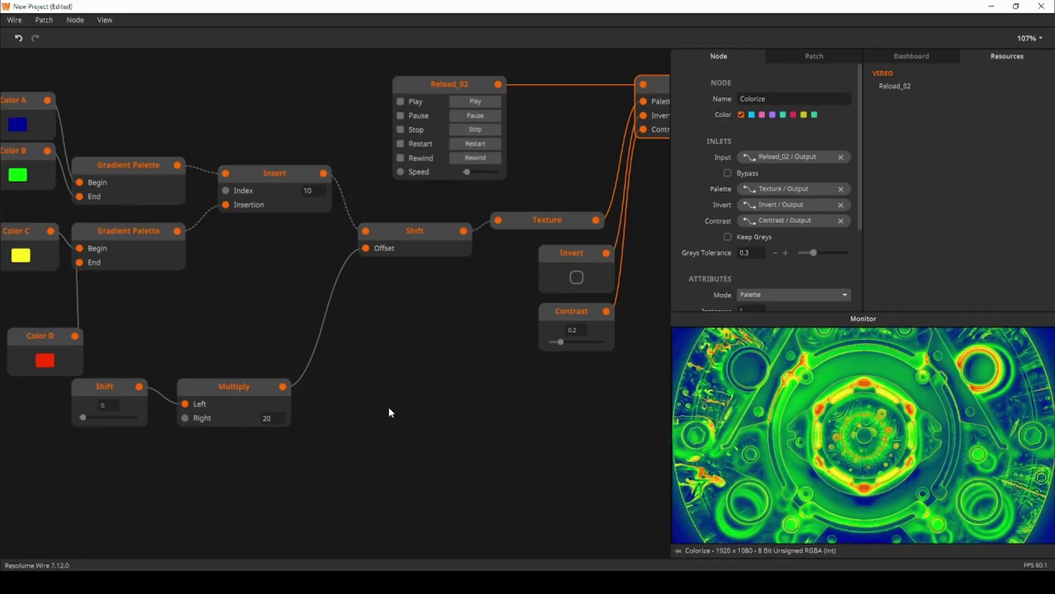
Step: Make room and insert a Smooth node between the Shift and Texture nodes, and test it by varying the Shift input
scroll(391, 411, down, 2)
scroll(358, 451, left, 3)
drag(176, 465, 424, 84)
double_click(531, 206)
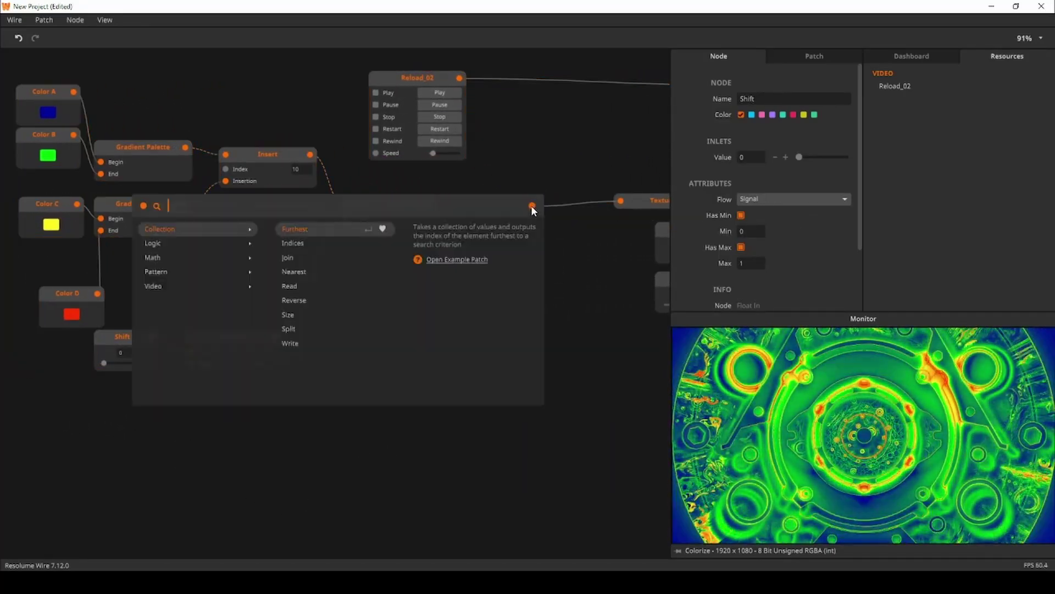
text(smooth)
key(Return)
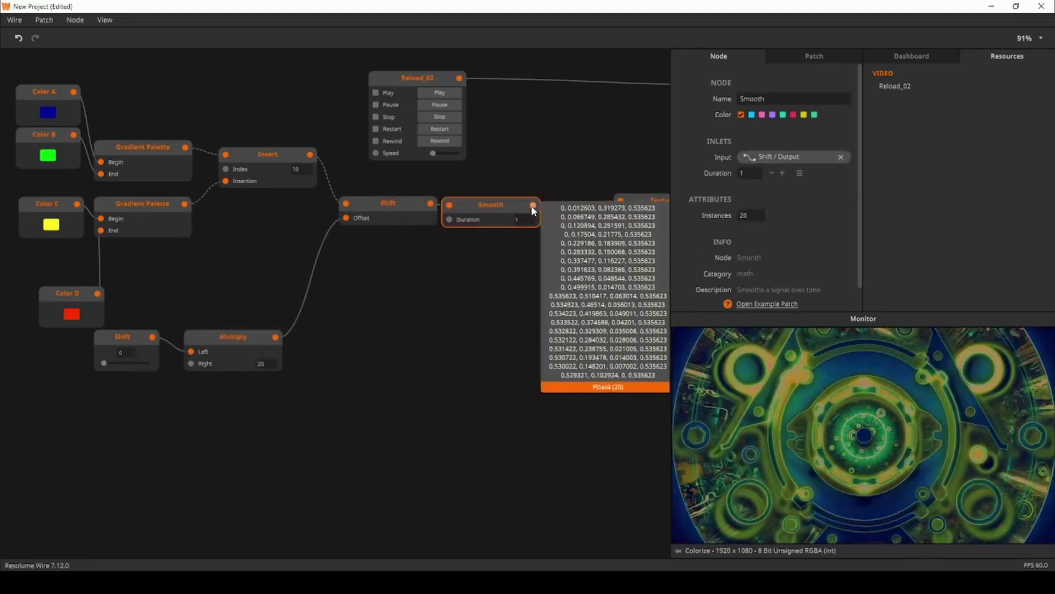
drag(489, 208, 516, 206)
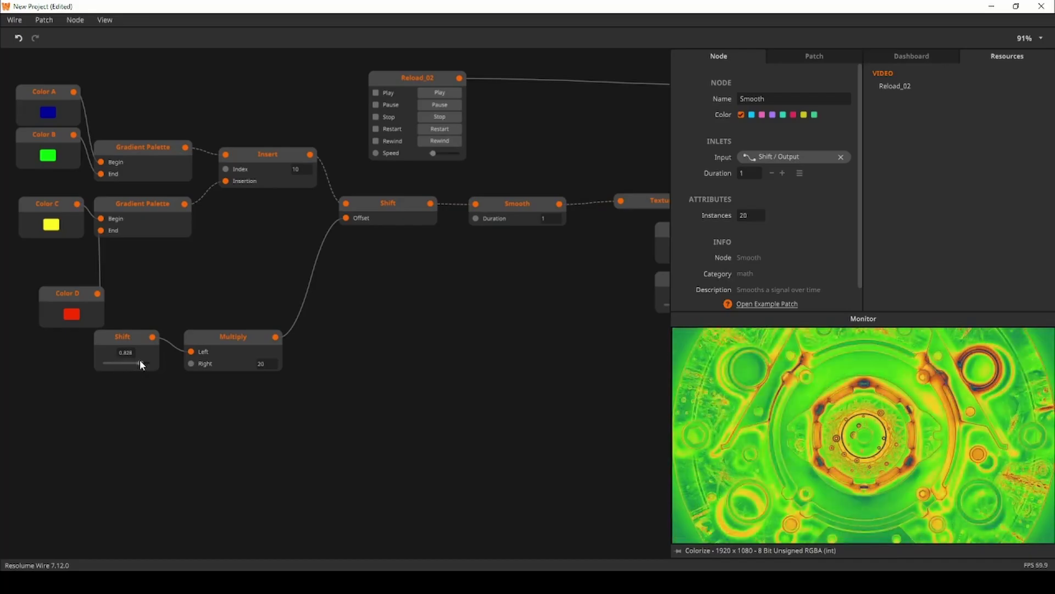
drag(143, 362, 117, 363)
Step: Add a Texture Out node to the right of Colorize and connect the Colorize output to it
drag(525, 342, 77, 473)
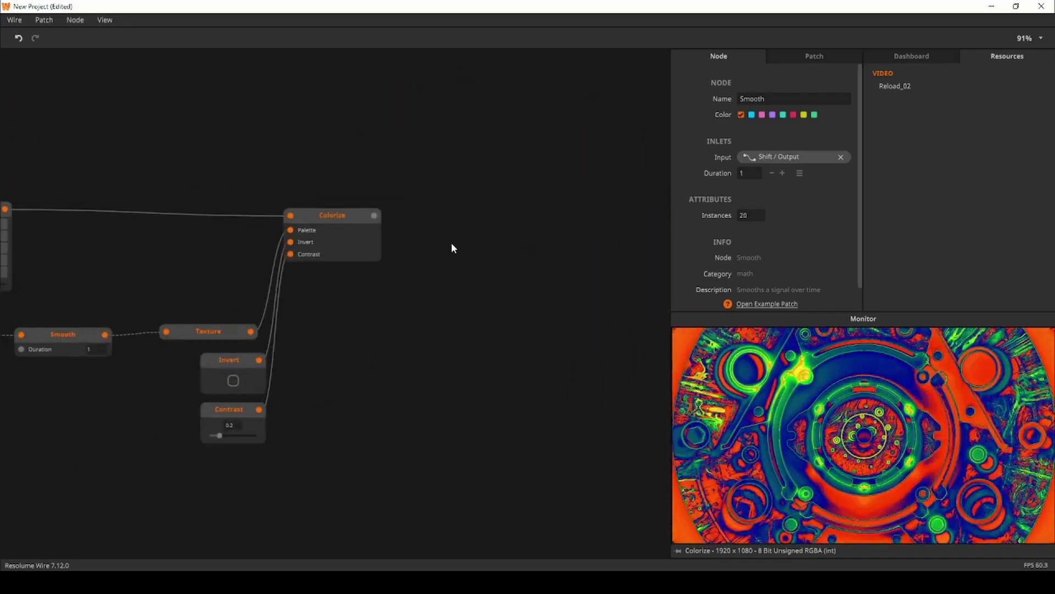
double_click(444, 242)
text(text)
click(295, 320)
drag(374, 215, 451, 175)
click(446, 198)
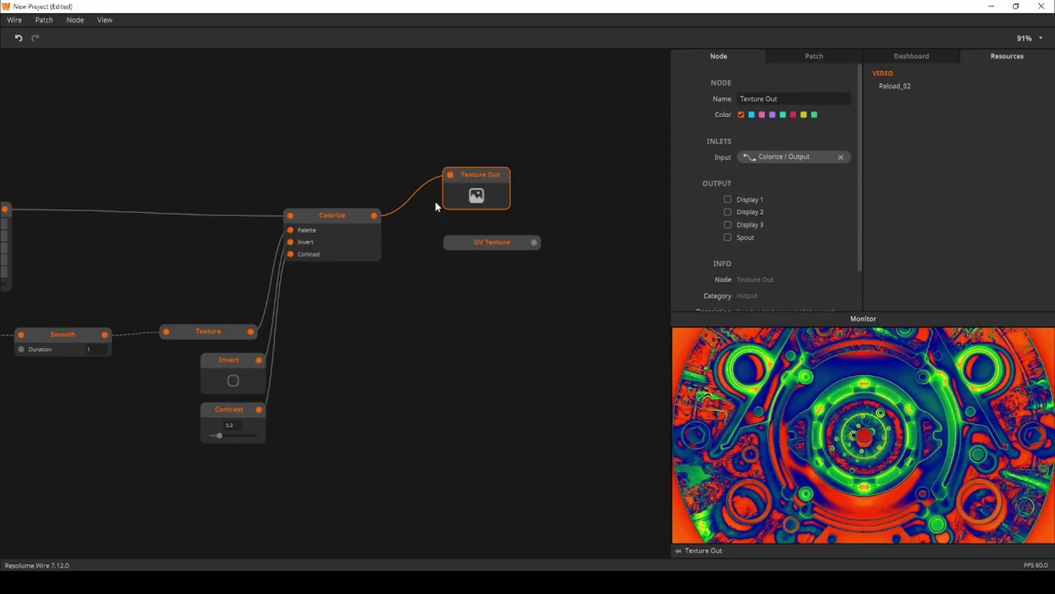
Step: Delete the UV Texture node and place the Texture Out node directly beside Colorize
click(472, 245)
key(Delete)
drag(478, 197, 454, 243)
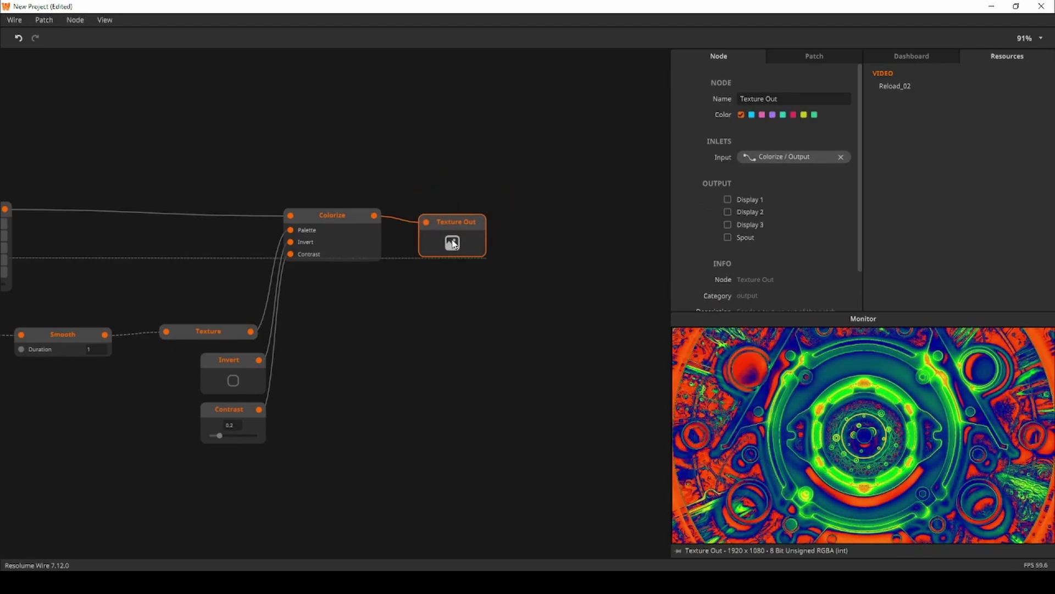
Step: Add a Texture In node and connect it to the Colorize node's main input in place of the Reload_02 video
scroll(193, 118, left, 10)
double_click(269, 198)
text(tex)
click(299, 251)
drag(305, 194, 608, 227)
scroll(384, 263, right, 2)
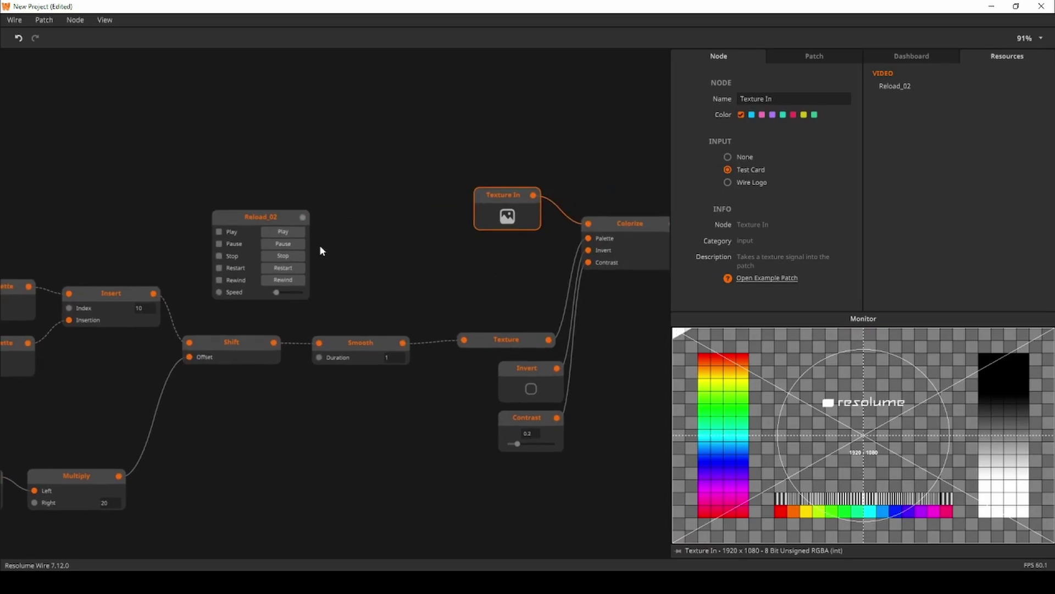
Step: Delete the Reload_02 video node and clear the unused resources from the patch
click(267, 219)
key(Delete)
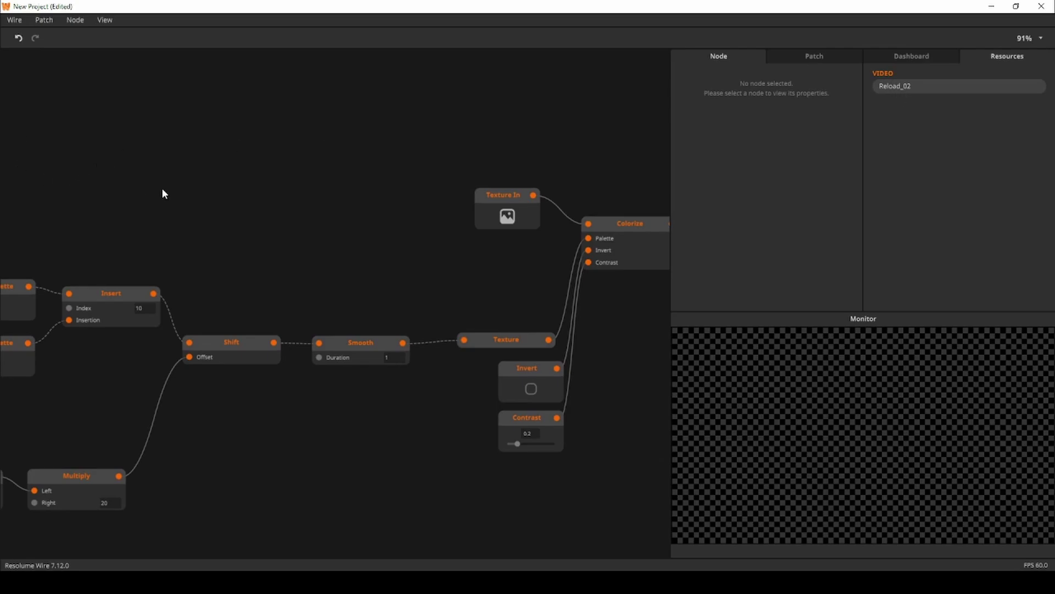
drag(163, 194, 220, 152)
click(14, 20)
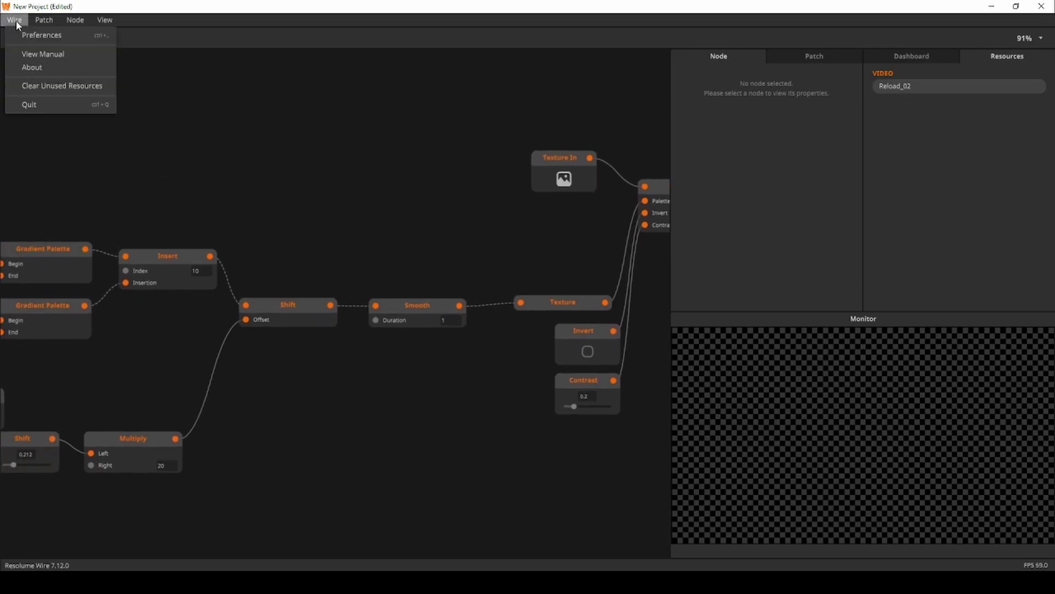
click(54, 86)
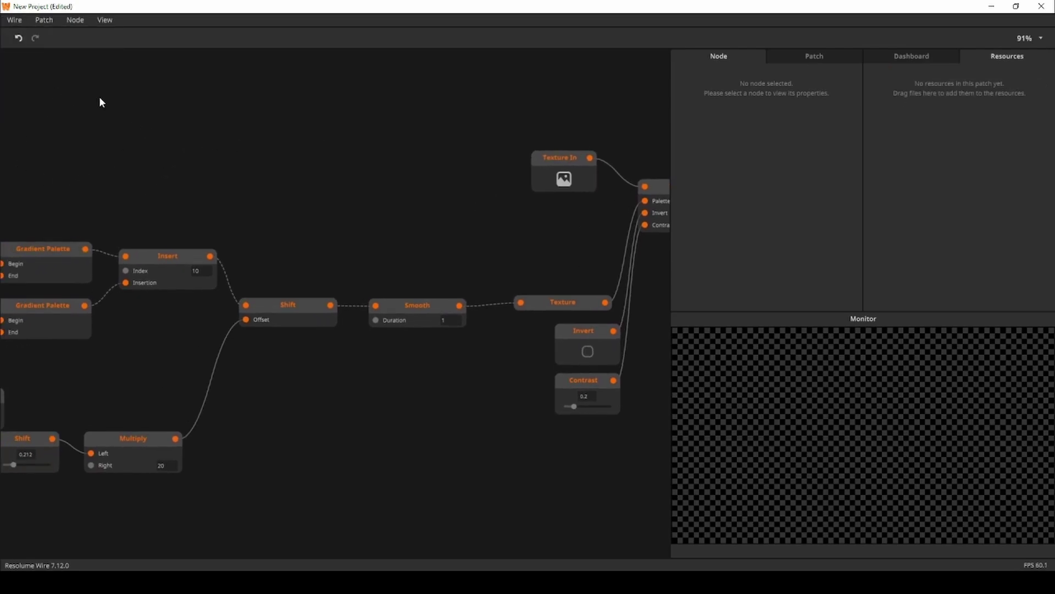
Step: Preview the Texture Out node with the test card running through the Colorize node
drag(438, 412, 221, 364)
drag(523, 305, 504, 332)
click(559, 204)
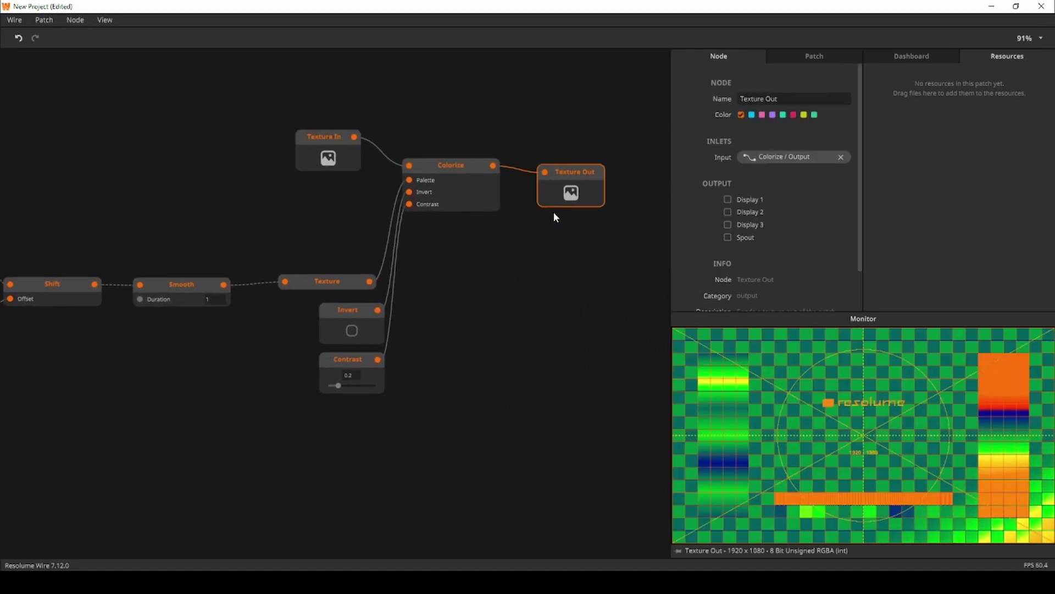
Step: Select all nodes of the patch and arrange them with Auto Layout (Beta)
scroll(153, 378, down, 1)
scroll(327, 346, down, 5)
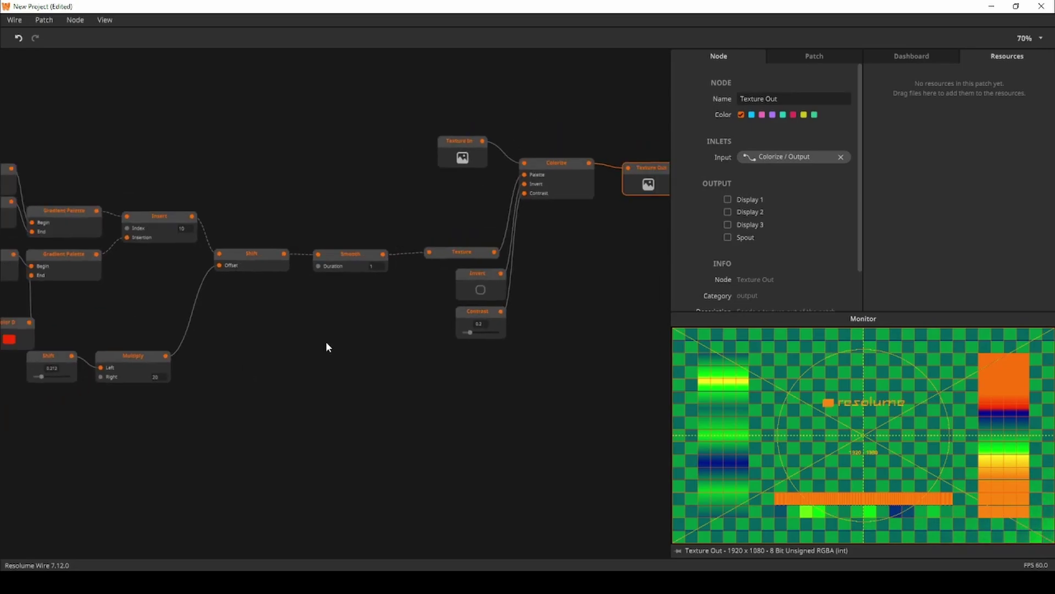
drag(68, 416, 574, 143)
right_click(475, 236)
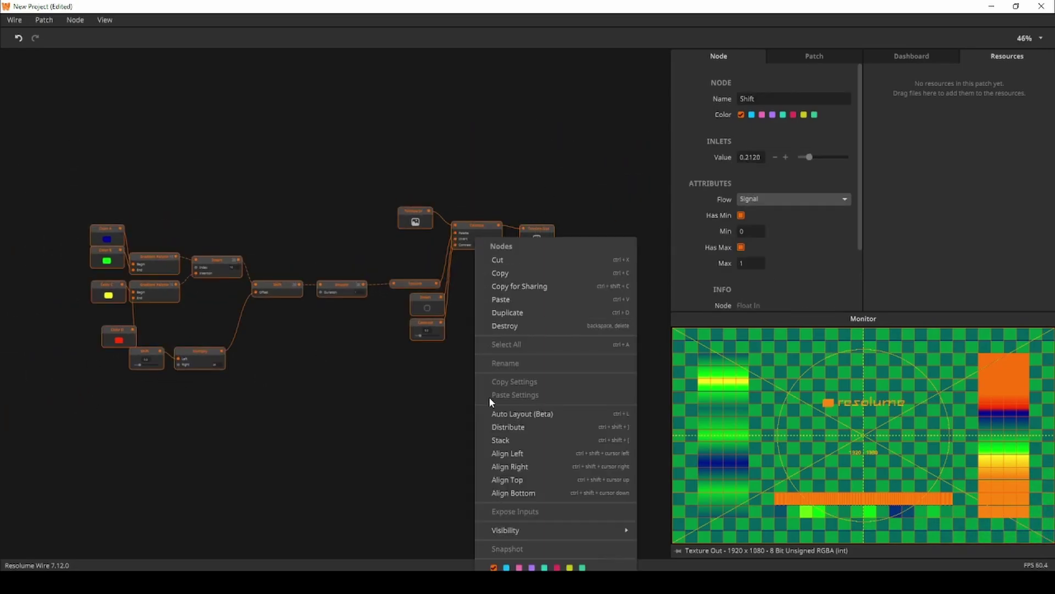
click(514, 415)
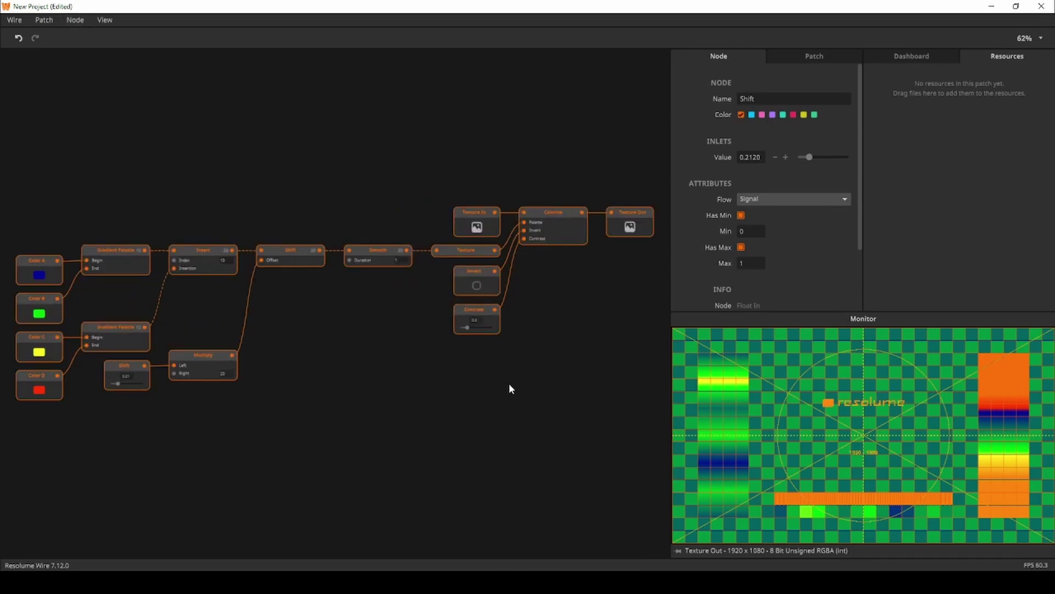
click(502, 381)
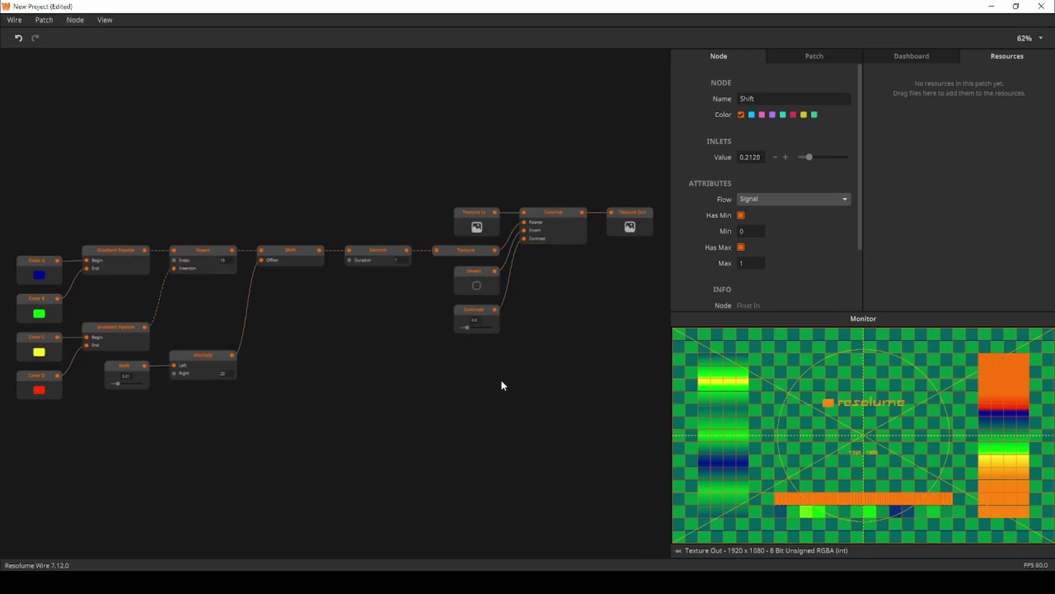
Step: Set the patch's display name to CoolColorize and its category to Effect, and save the patch
click(804, 59)
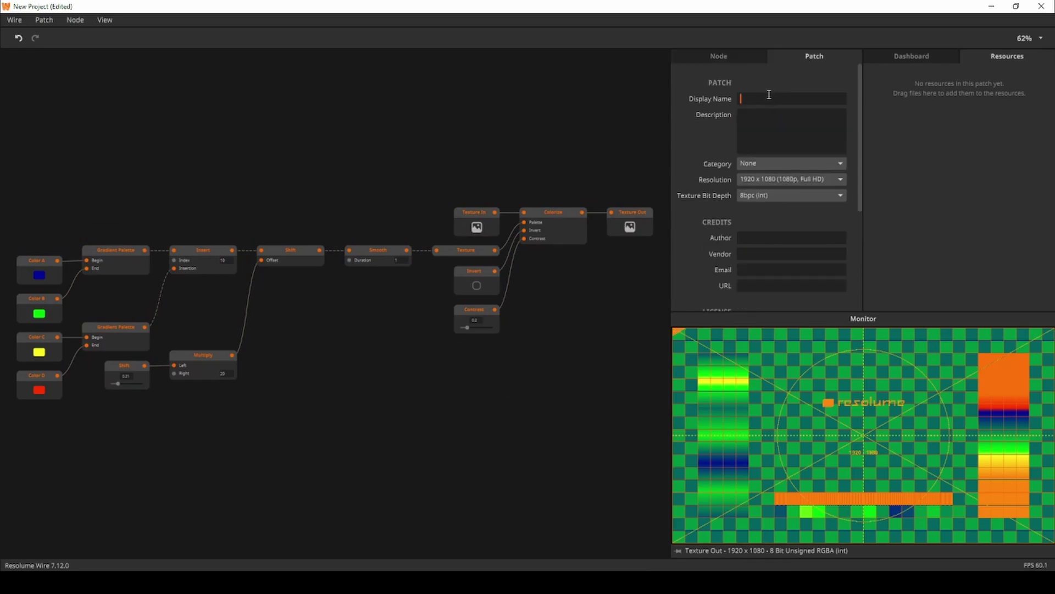
text(CoolColorize)
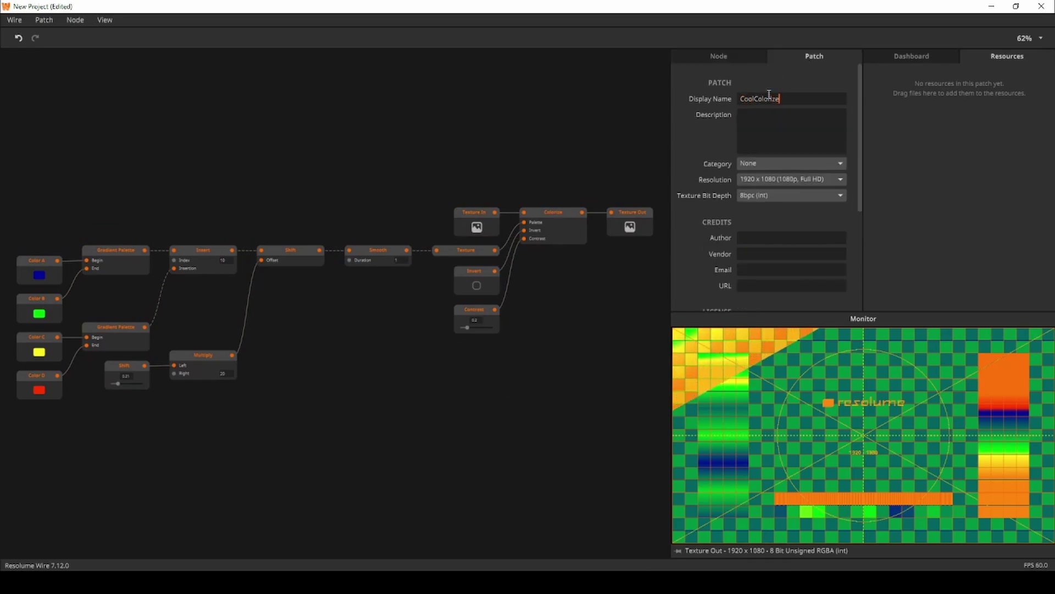
click(779, 163)
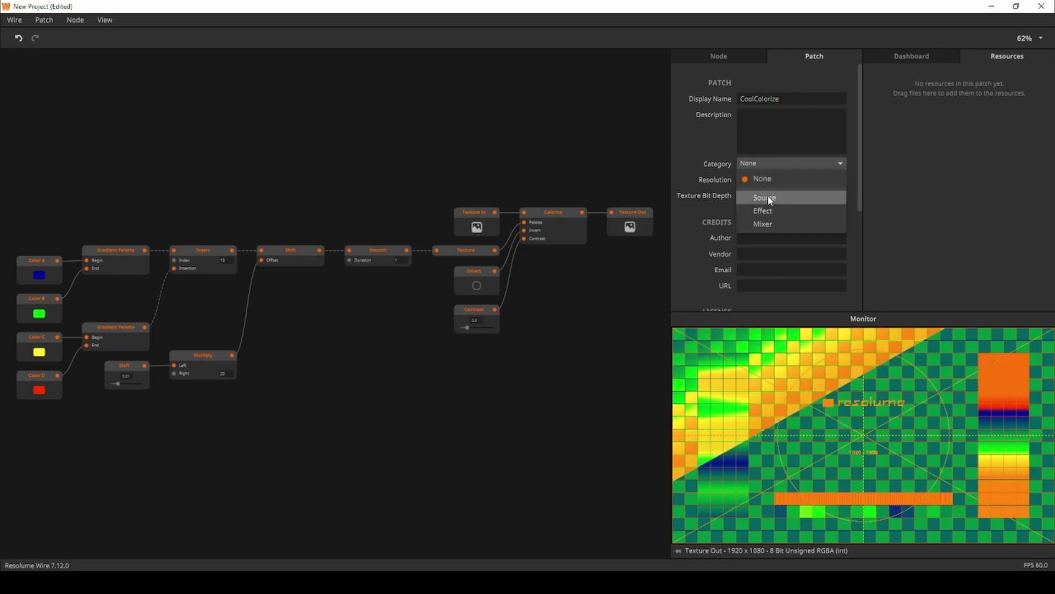
click(778, 208)
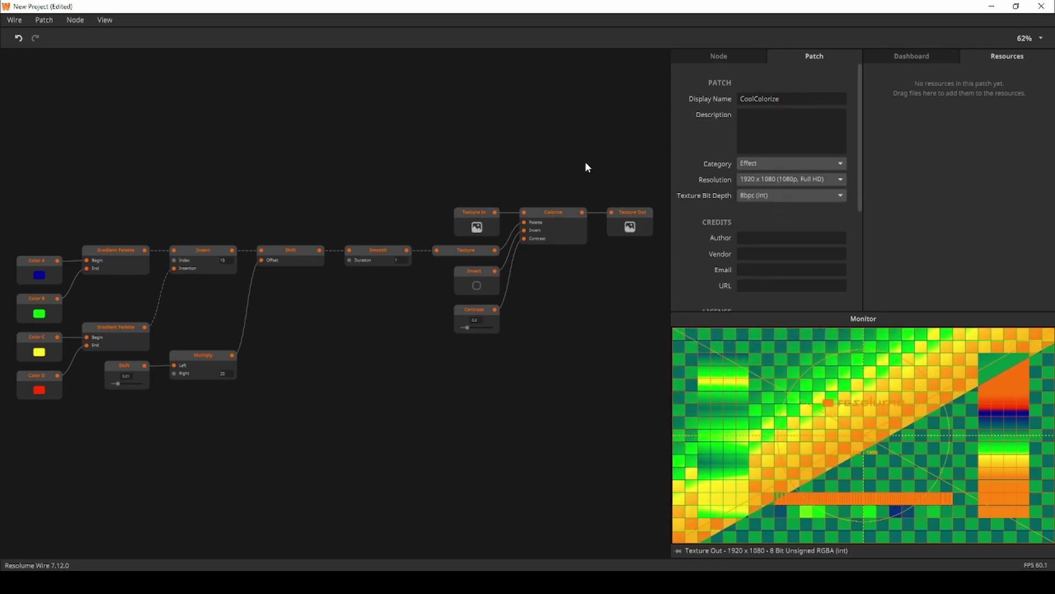
key(ctrl+s)
click(588, 320)
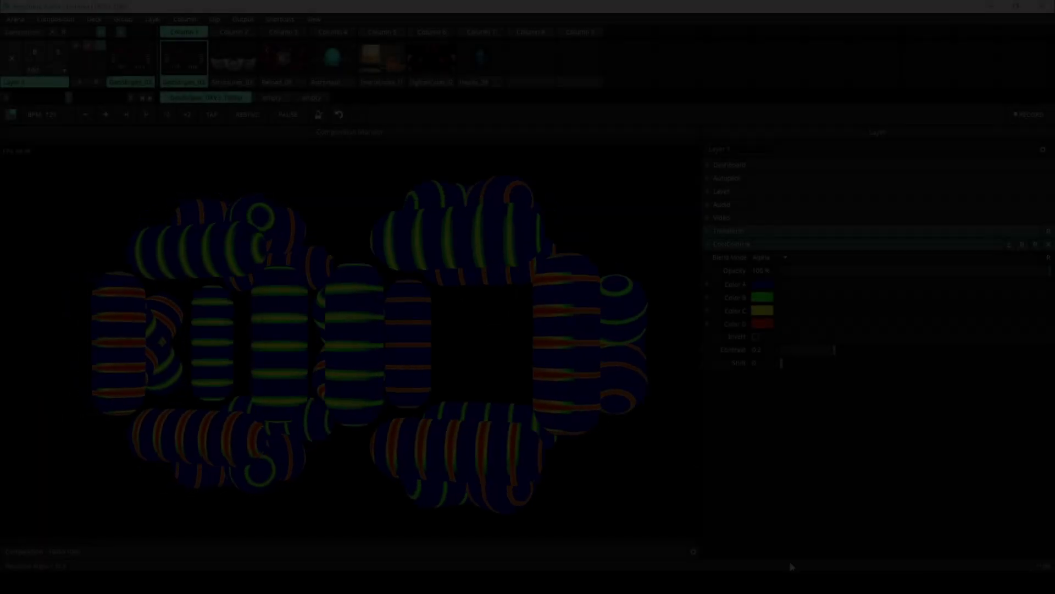
Step: Switch to Resolume Arena and try the CoolColorize effect's Shift and Invert controls, leaving Shift at 0 and Invert off
drag(783, 364, 760, 346)
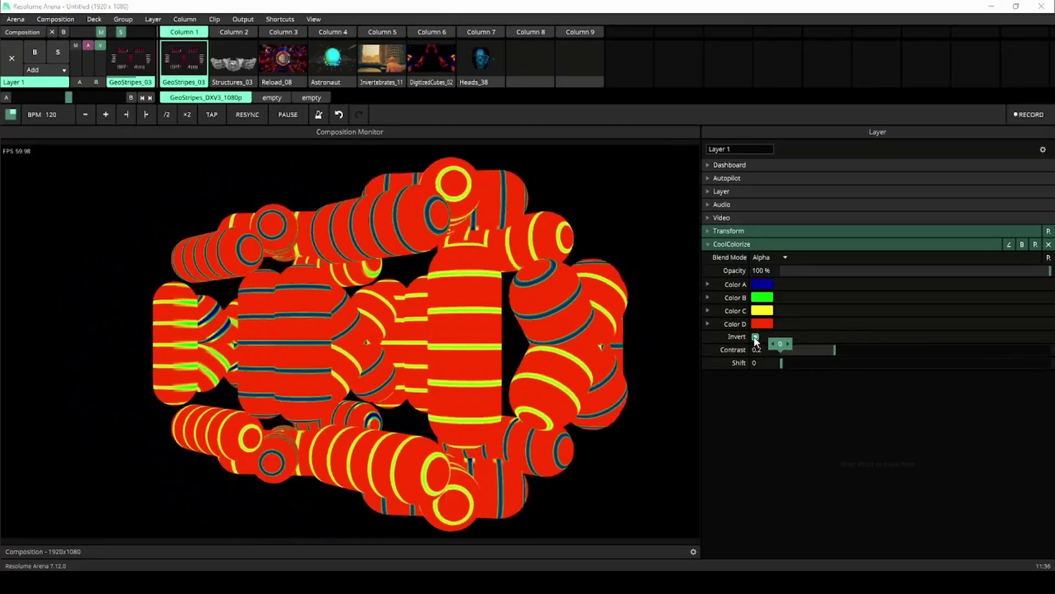
click(755, 337)
click(755, 337)
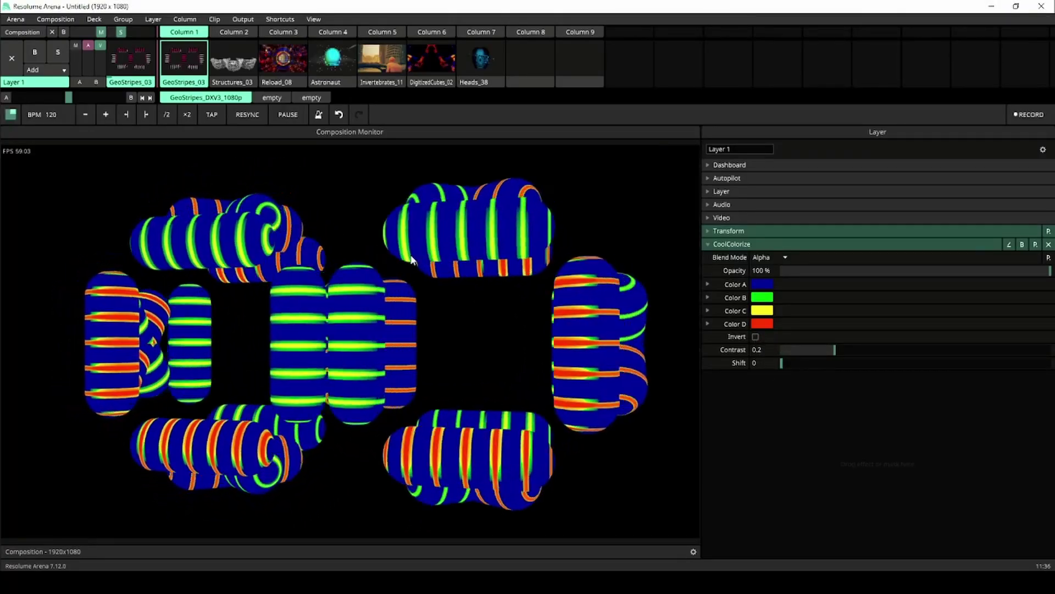
Step: Play the Structures_03 clip and vary the CoolColorize Shift across its range, ending at 0.24
click(233, 62)
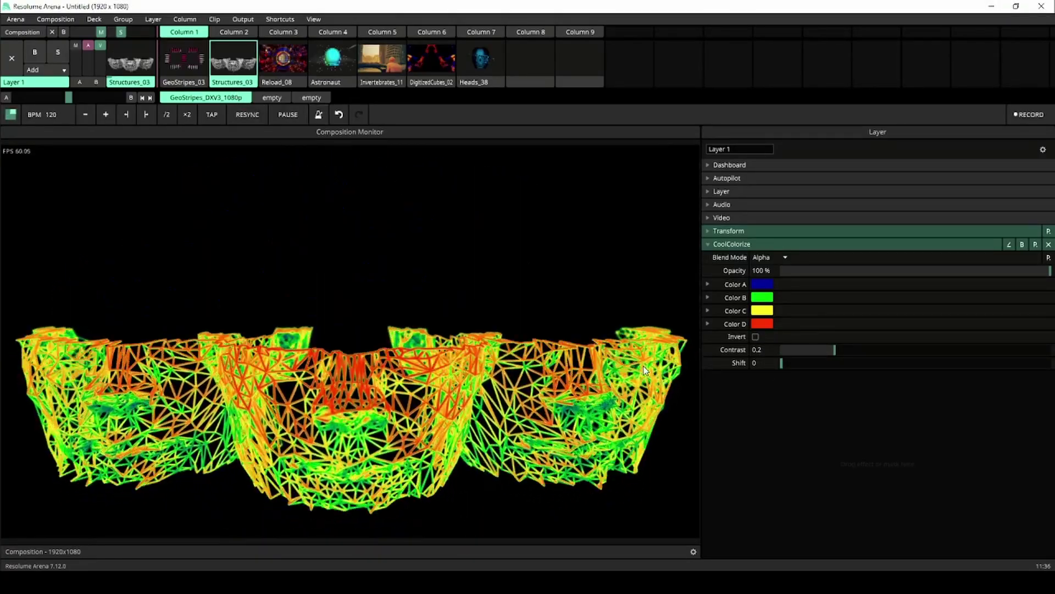
drag(787, 364, 1005, 381)
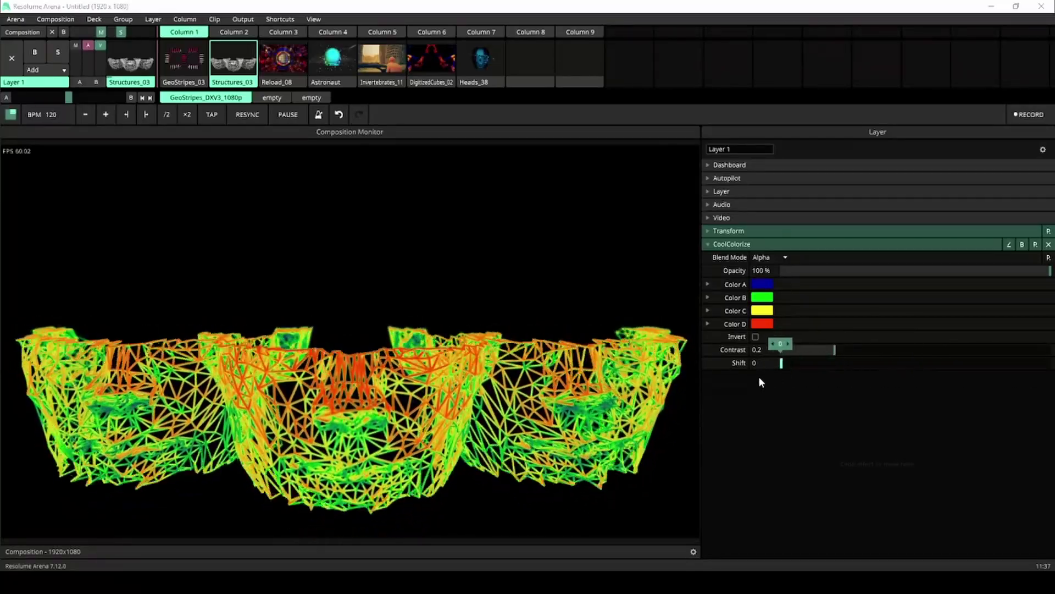
drag(846, 379, 847, 378)
Step: Play the Reload_08 clip and set CoolColorize's Color A to dark red and Color B to black
click(283, 58)
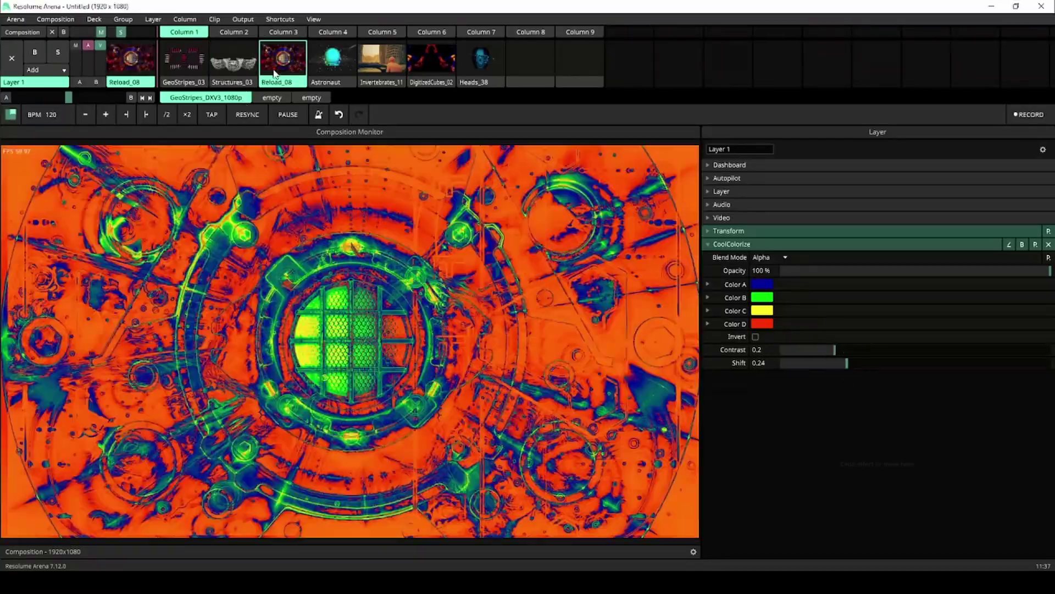
click(761, 283)
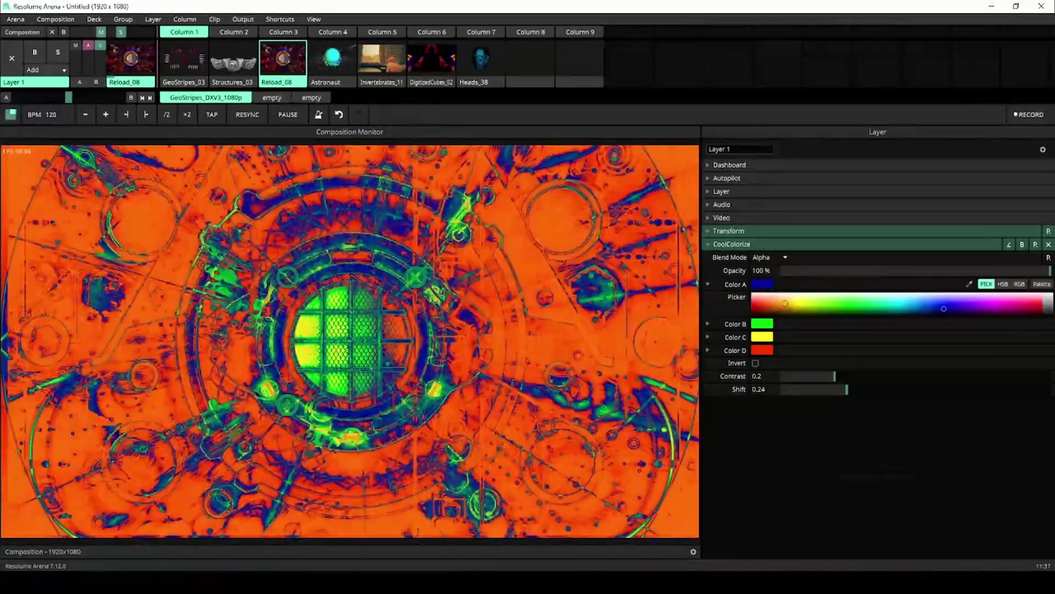
click(785, 306)
click(759, 309)
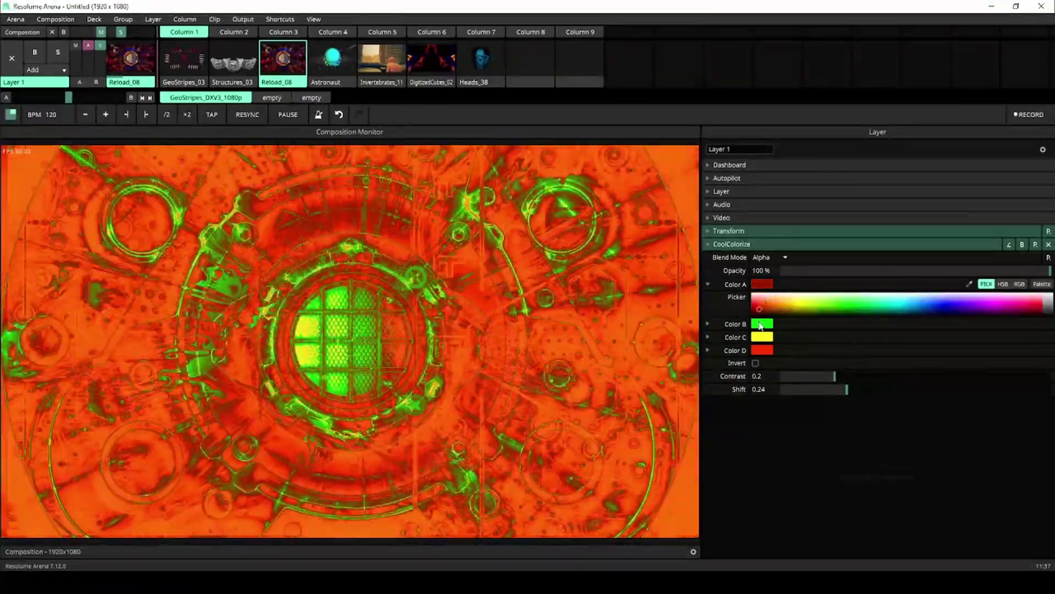
click(762, 323)
click(825, 354)
Step: Set Color C to light blue and Color D to purple, with Contrast at 0.15 and Shift at 0.44
click(762, 363)
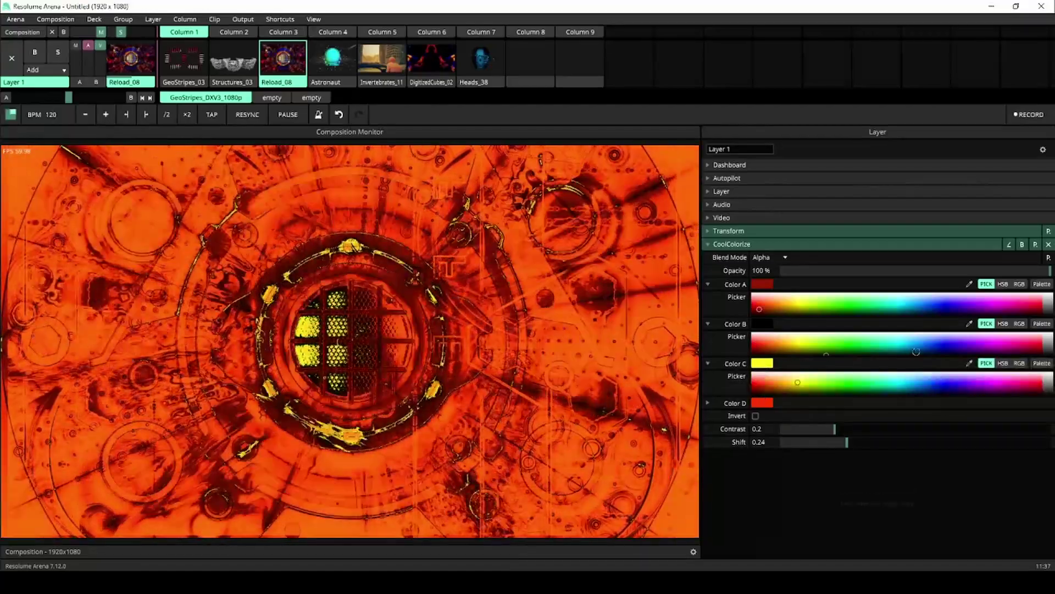
click(929, 379)
click(762, 402)
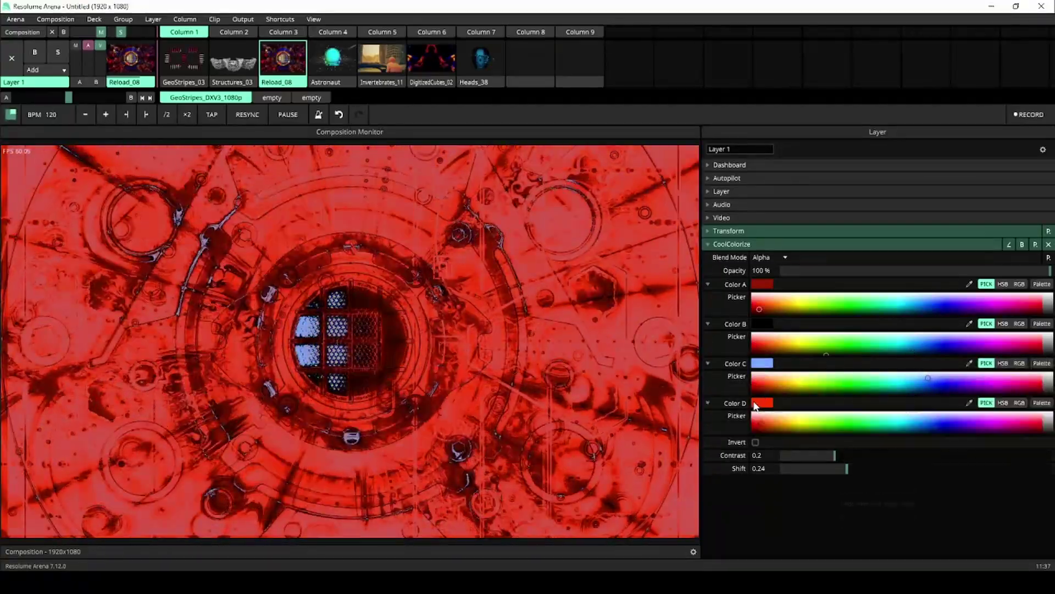
click(983, 431)
click(978, 428)
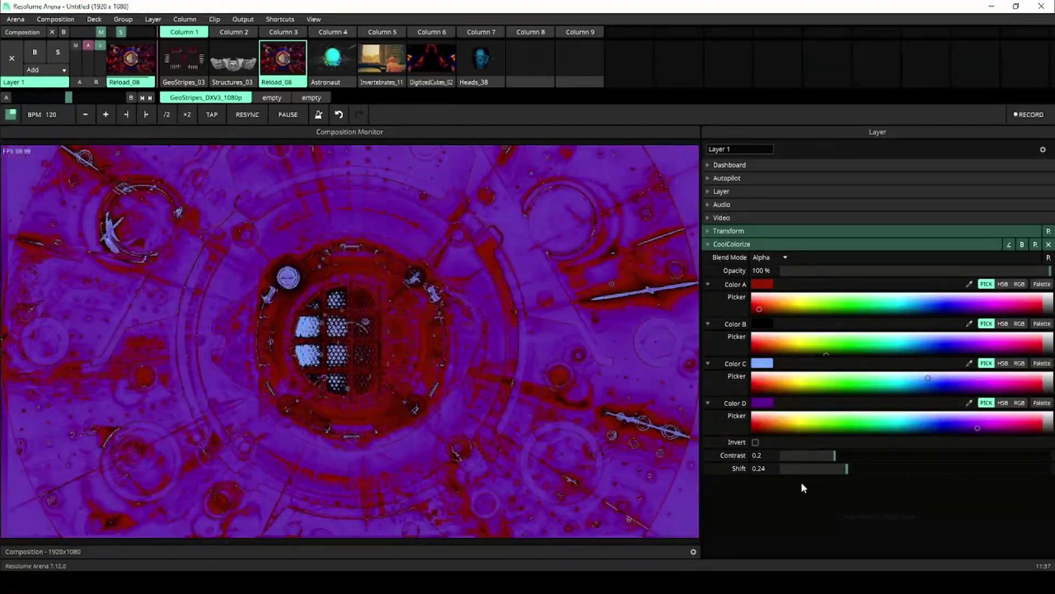
mouse_move(840, 469)
mouse_down()
mouse_move(802, 472)
mouse_move(1030, 471)
mouse_move(901, 472)
mouse_move(778, 454)
mouse_move(972, 457)
mouse_move(823, 458)
mouse_up()
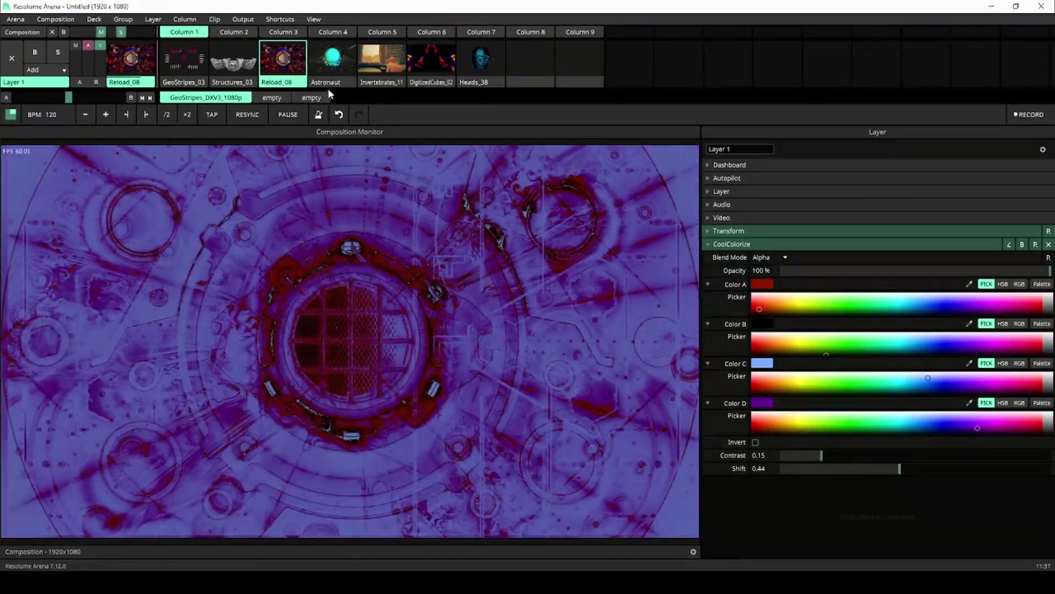
Step: Play the Astronaut clip with Colors A to D set to pale yellow, green, black and aqua, Contrast 0.2 and Shift 1
click(335, 67)
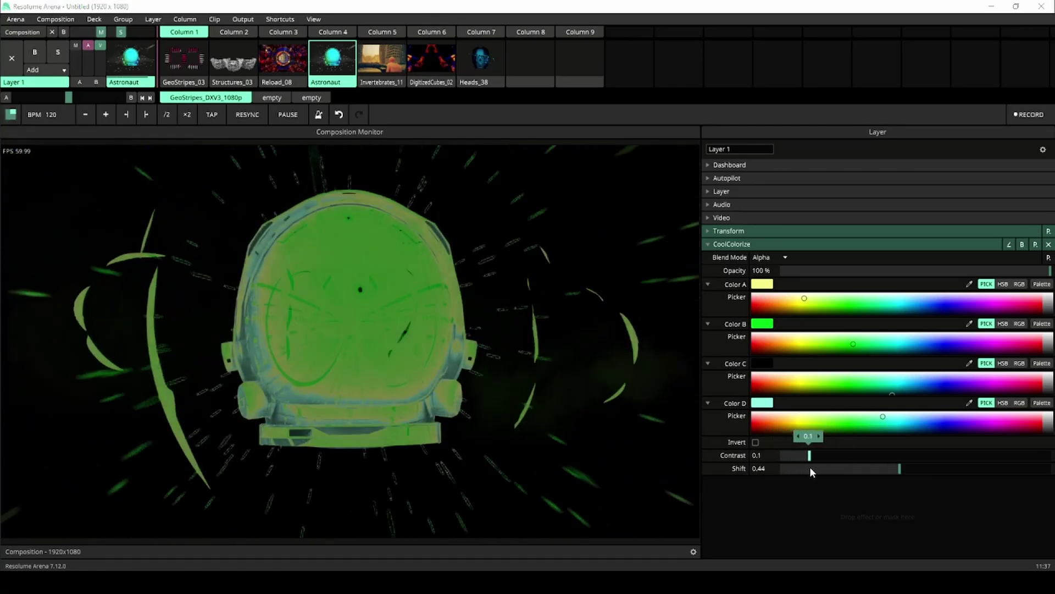
drag(812, 471, 845, 475)
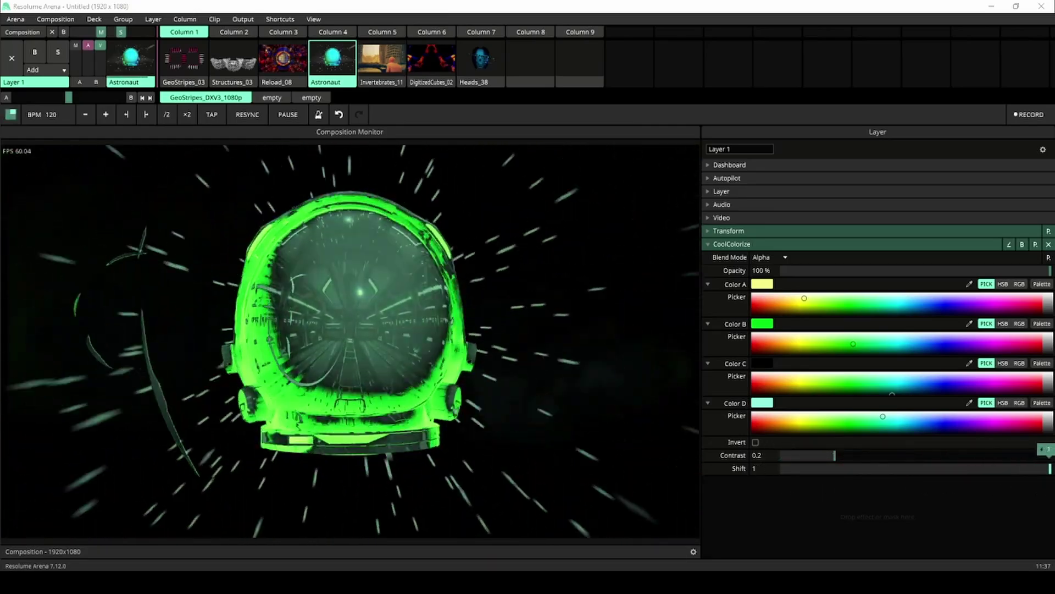
Step: Play the Invertebrates_11 clip and animate Shift with a Timeline in Random mode, using Speed 0 and Interval 0.15
click(389, 72)
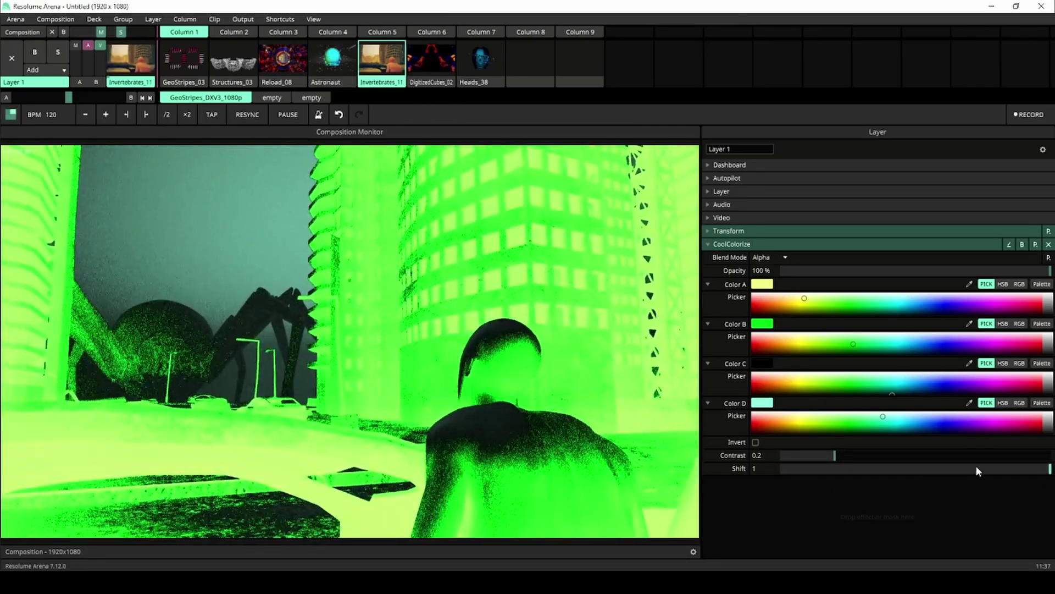
drag(1023, 474, 970, 469)
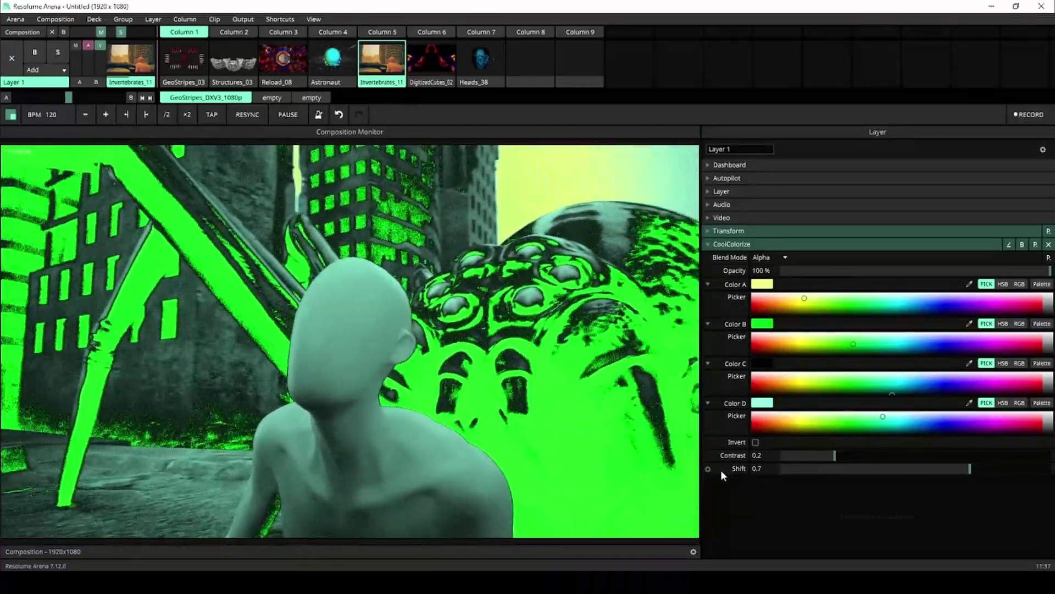
click(709, 469)
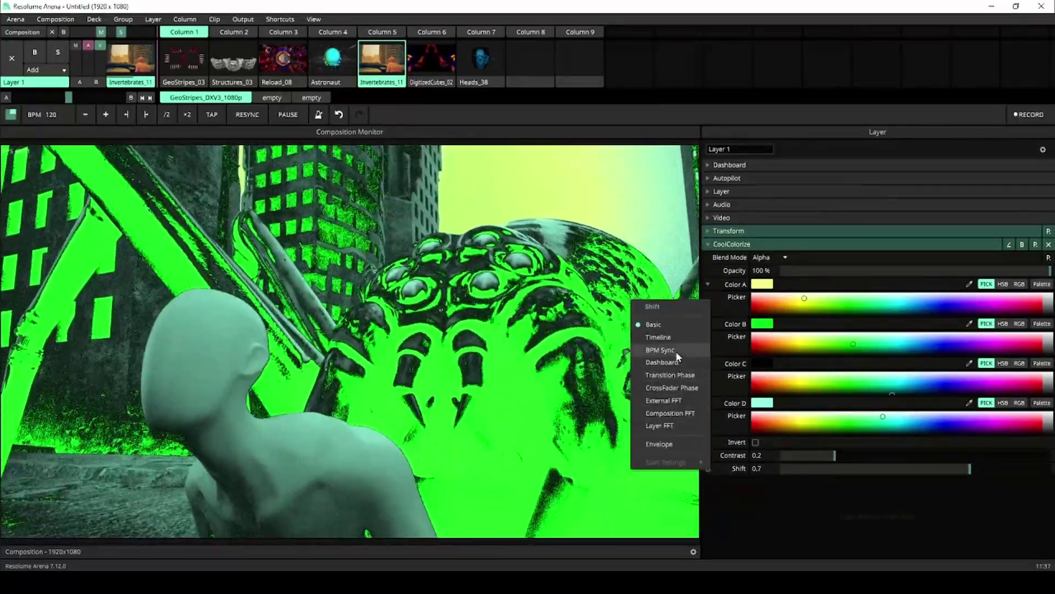
click(677, 342)
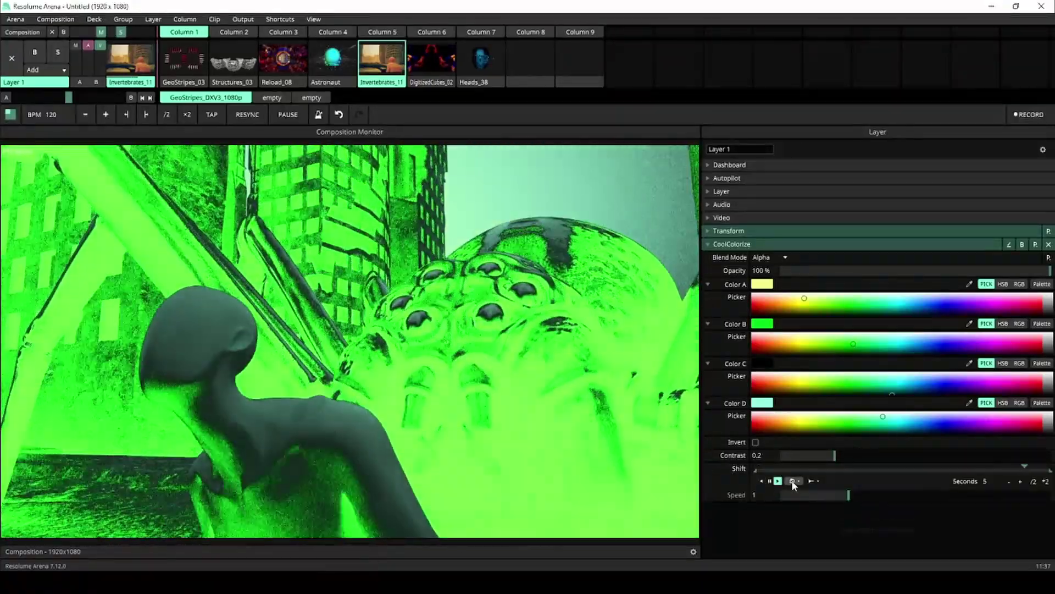
click(792, 480)
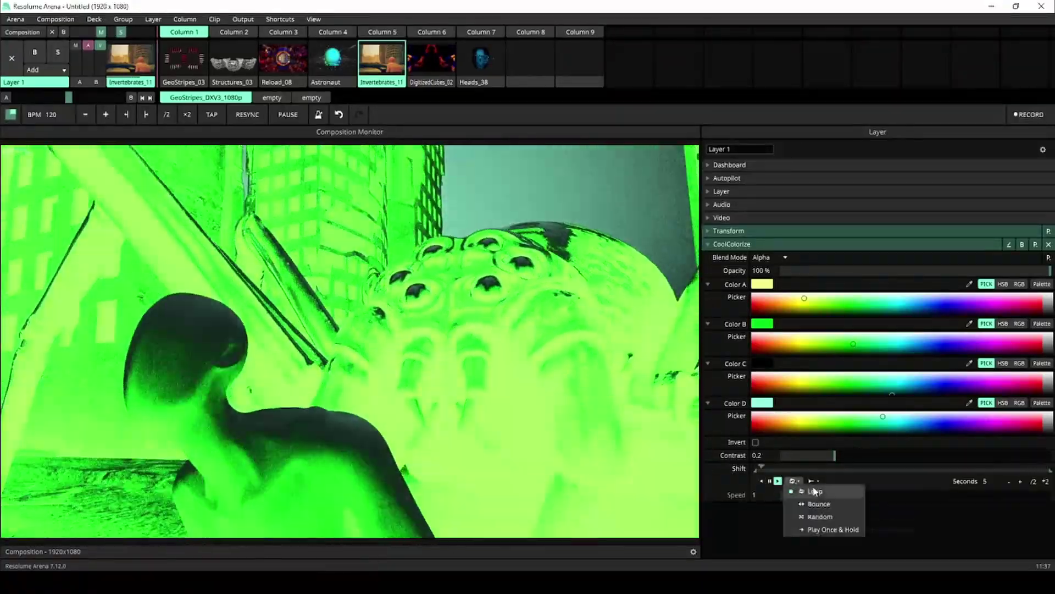
click(825, 518)
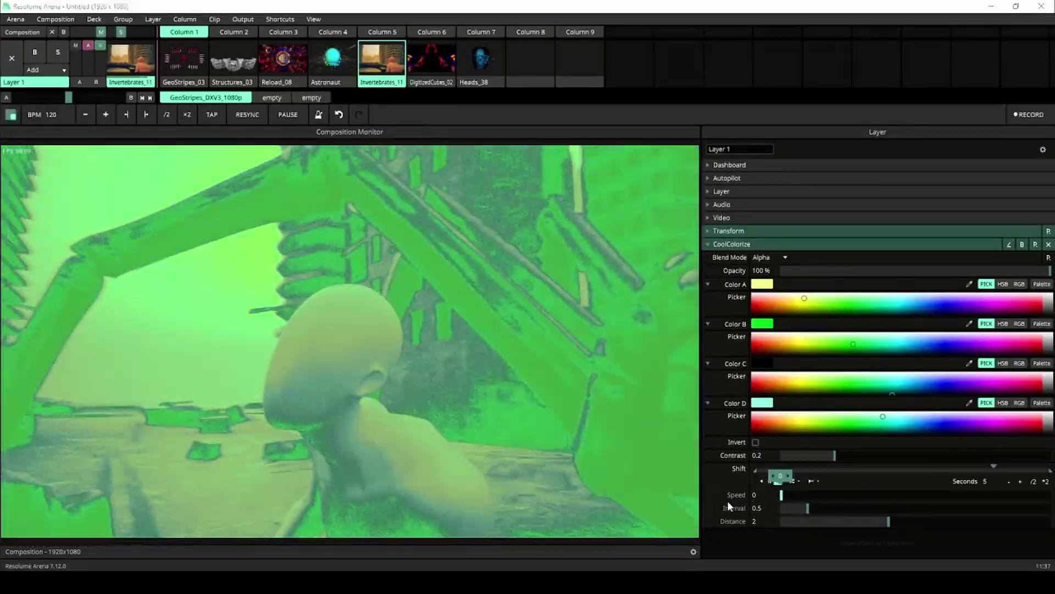
drag(807, 508, 790, 511)
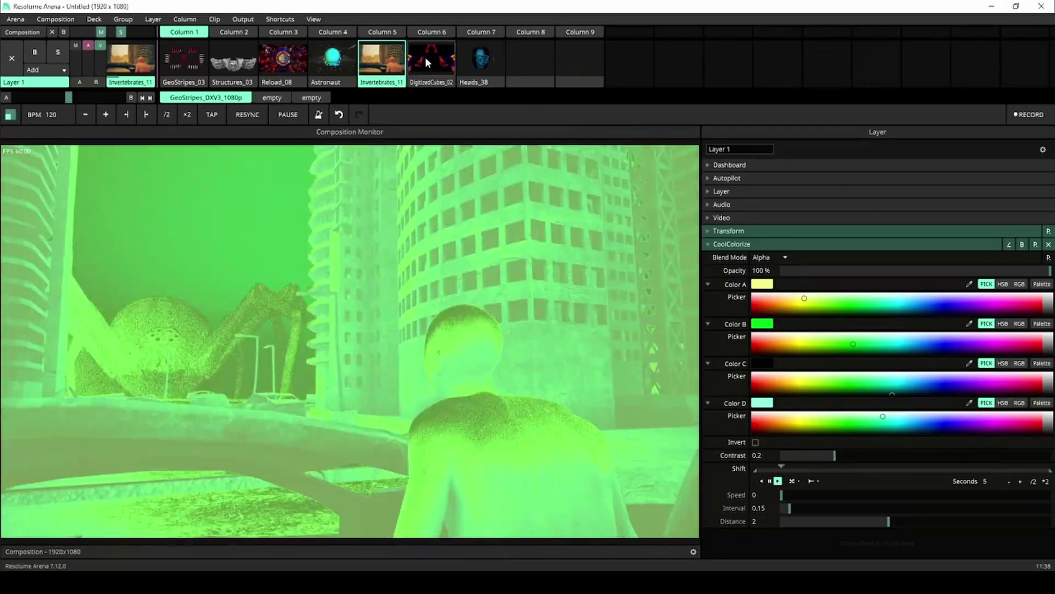
Step: Play the DigitizedCubes_02 clip and set Colors A to D to magenta, blue, crimson and yellow
click(425, 57)
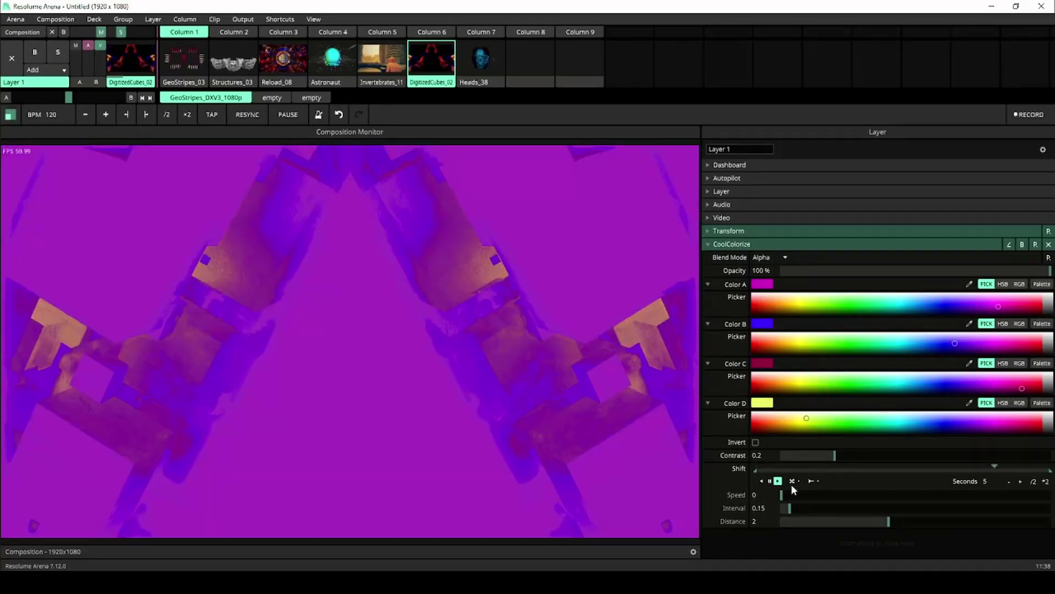
Step: Switch the Shift timeline's play mode from Random to Loop and set its Speed to 1.45
click(792, 481)
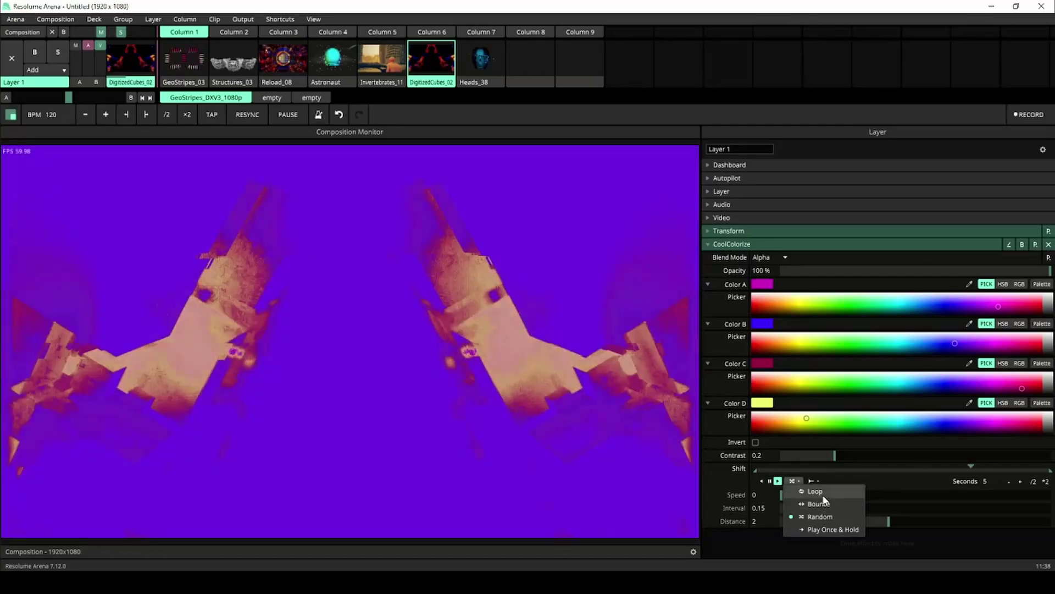
click(829, 491)
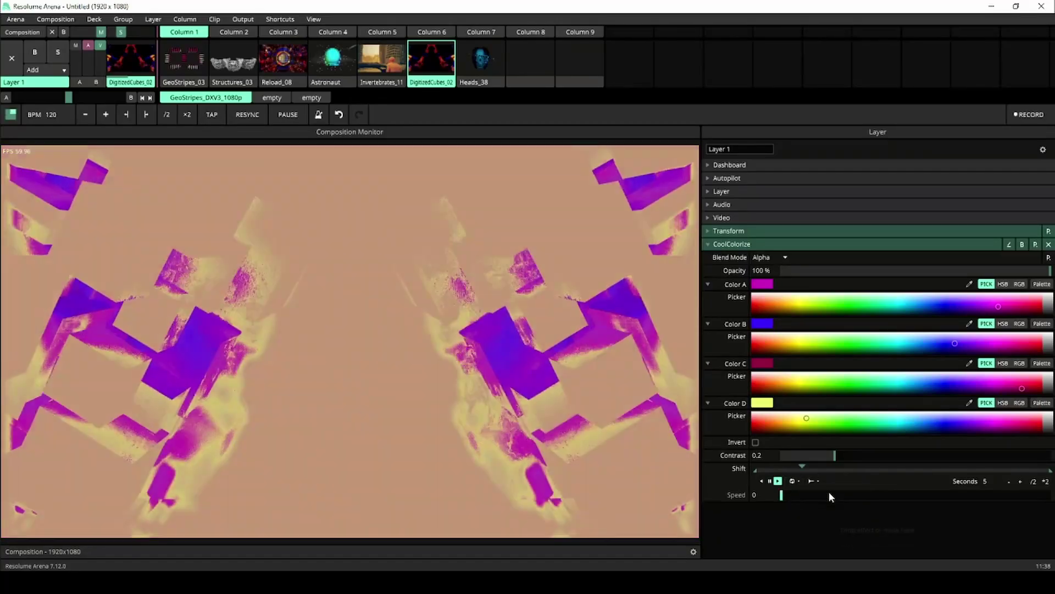
mouse_move(782, 496)
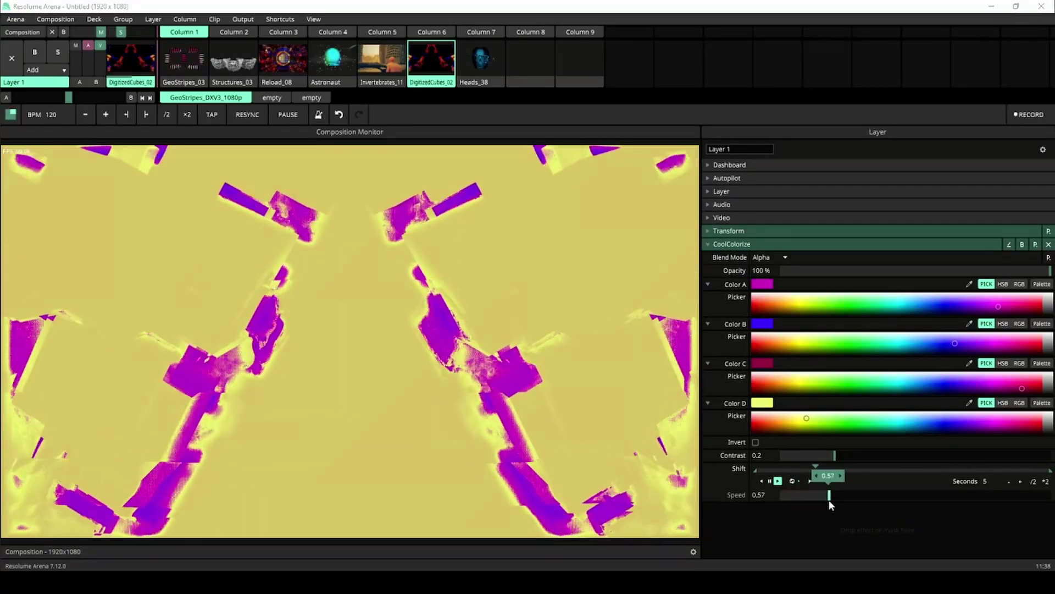
drag(829, 500, 864, 499)
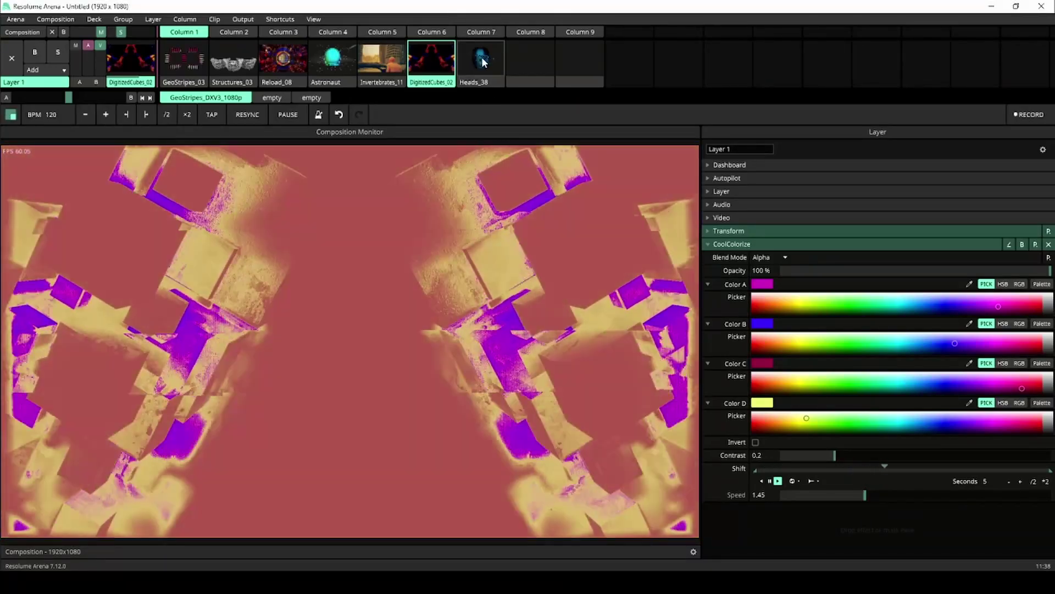
Step: Play the Heads_38 clip and set Color B to yellow and Color C to red
click(482, 60)
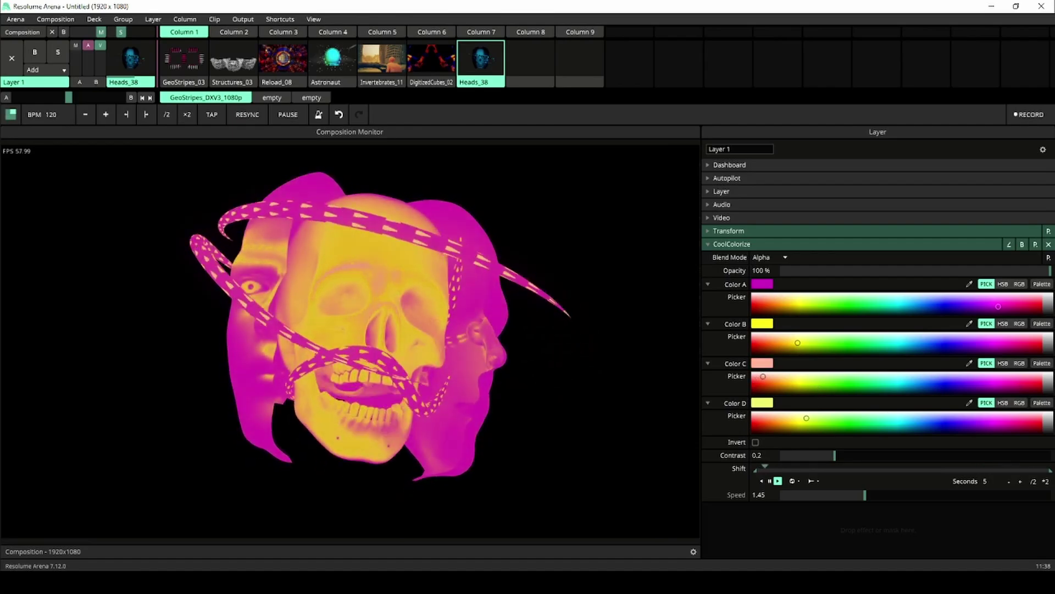
drag(767, 378, 759, 382)
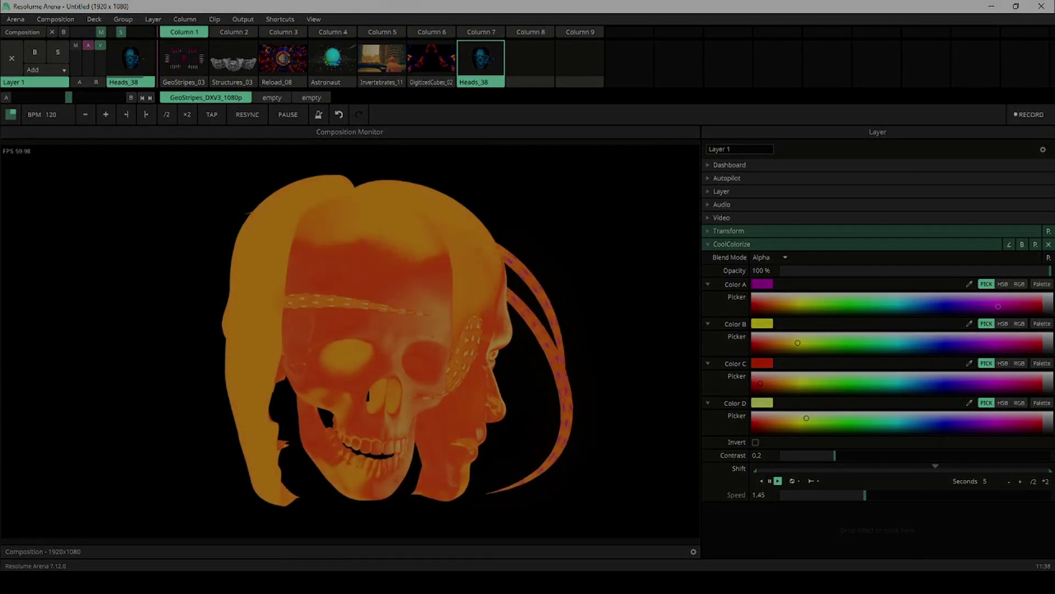